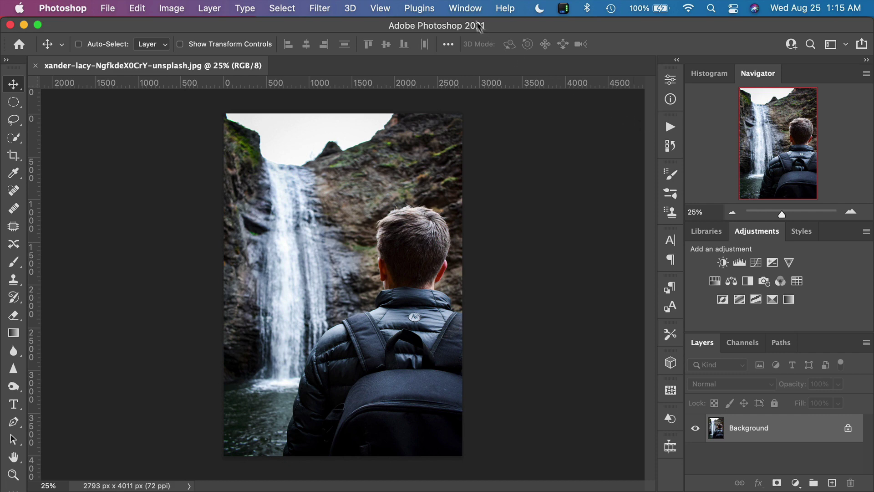
Step: Show the list of installed action sets
click(456, 9)
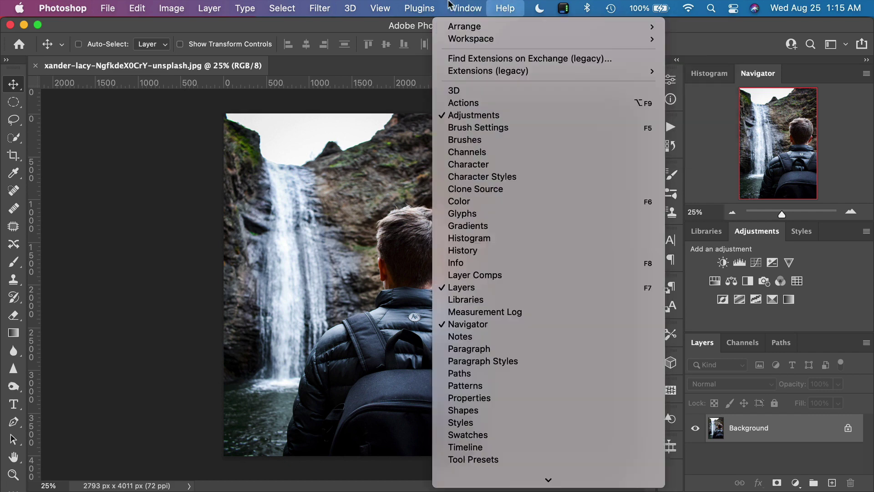
click(468, 102)
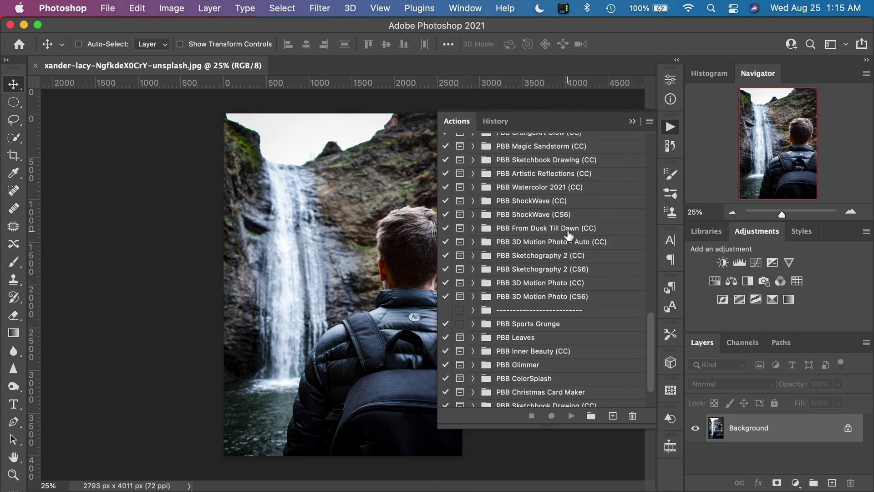
click(650, 122)
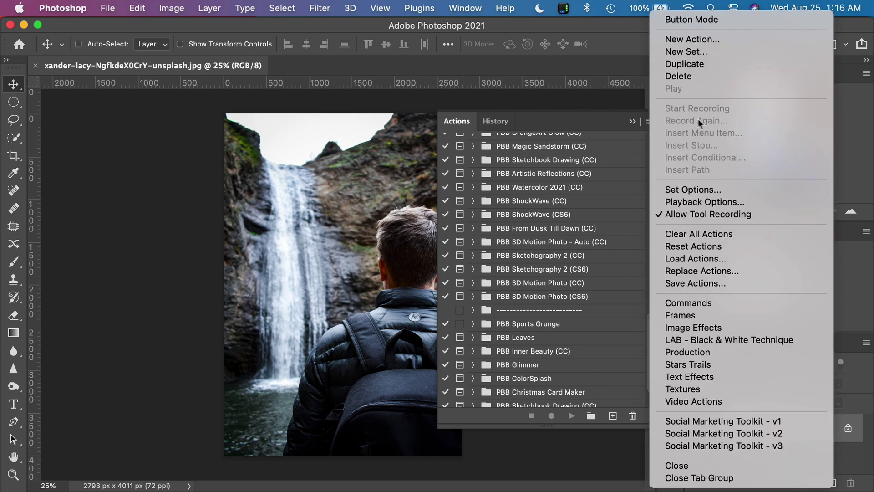
click(698, 257)
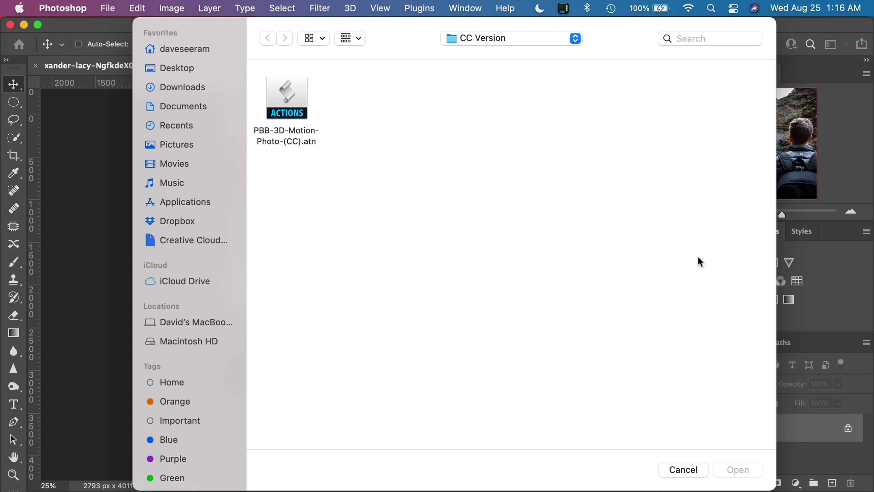
click(533, 39)
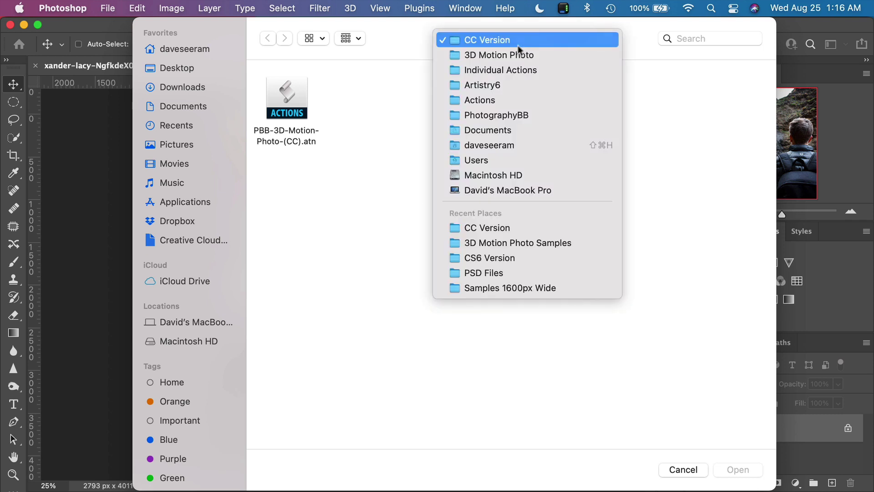
click(513, 55)
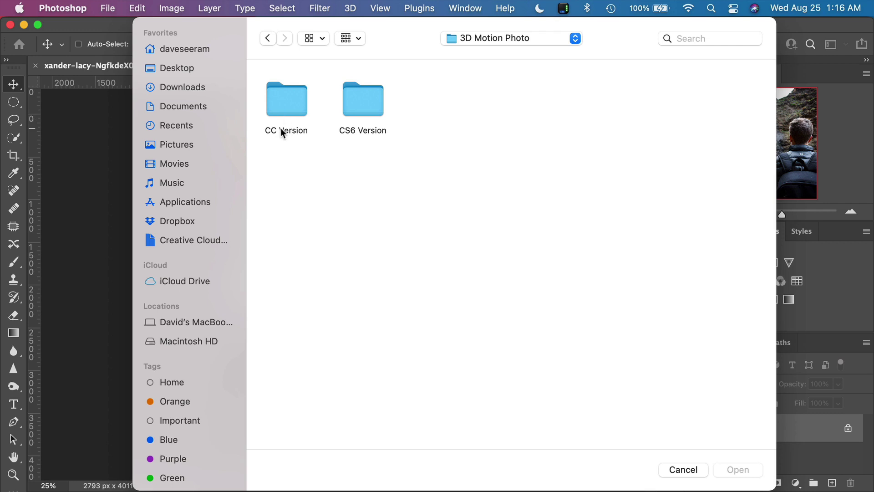
double_click(274, 105)
click(294, 97)
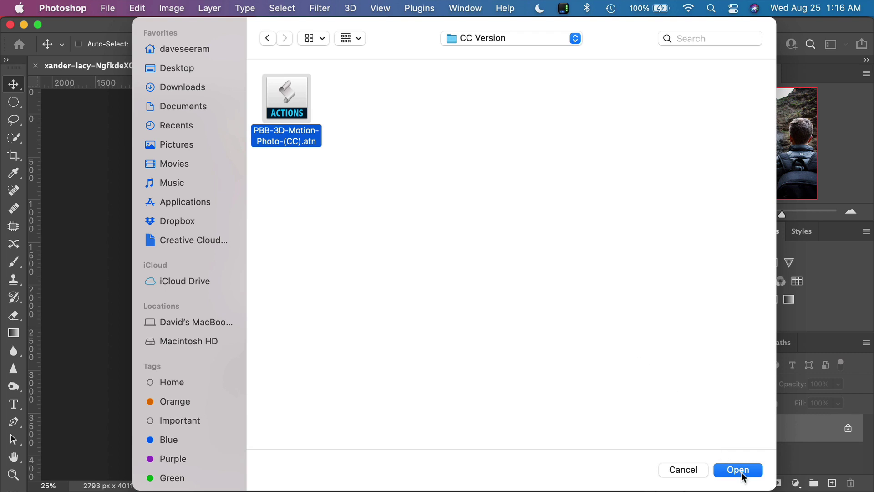
click(690, 473)
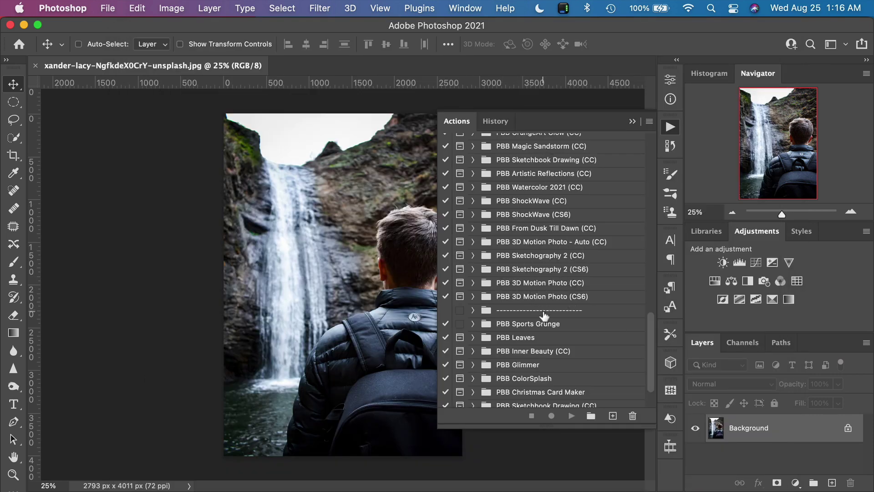
Step: Expand the PBB 3D Motion Photo (CC) action set and look through its subject selection, zoom-in and zoom-out actions
scroll(544, 316, down, 2)
scroll(539, 362, up, 3)
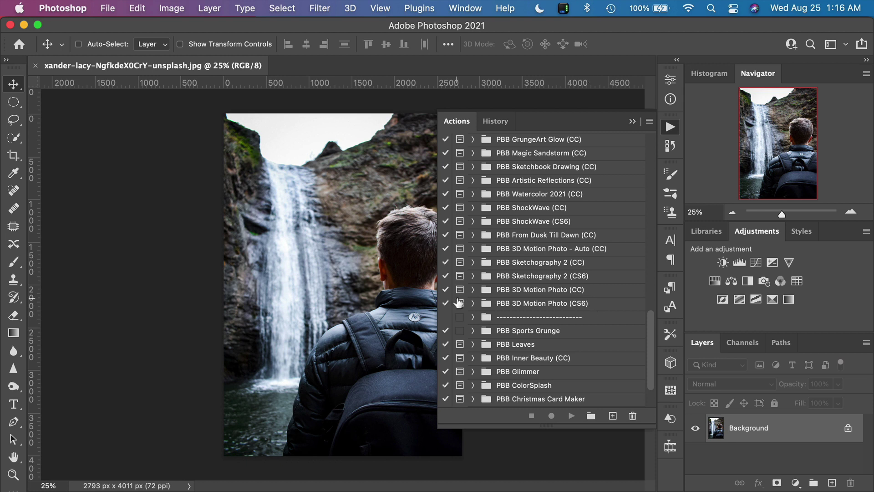
click(506, 293)
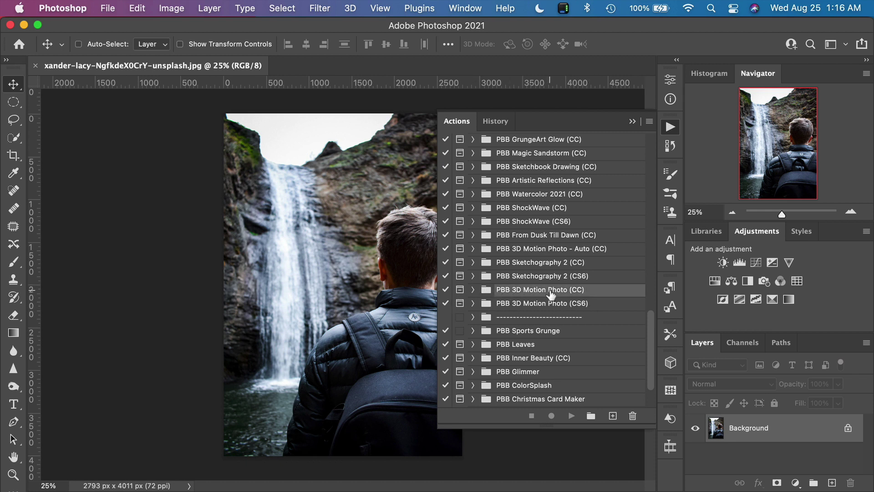
click(474, 293)
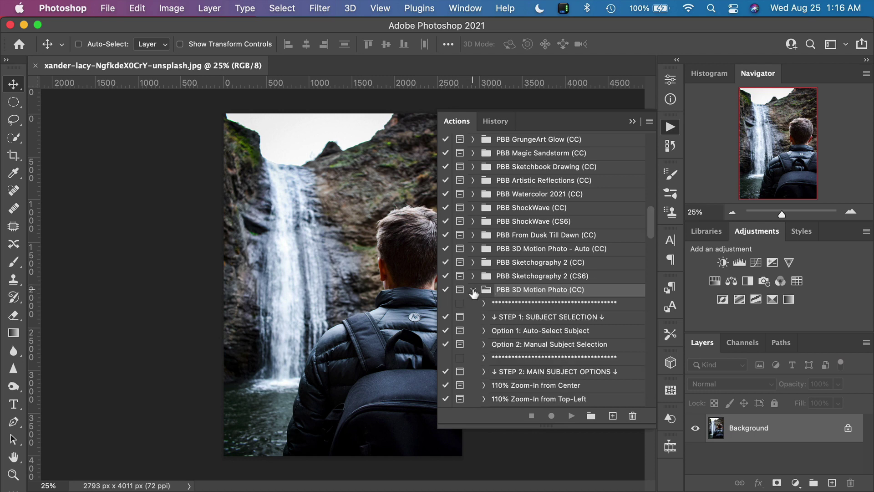
scroll(535, 348, down, 3)
scroll(535, 348, down, 15)
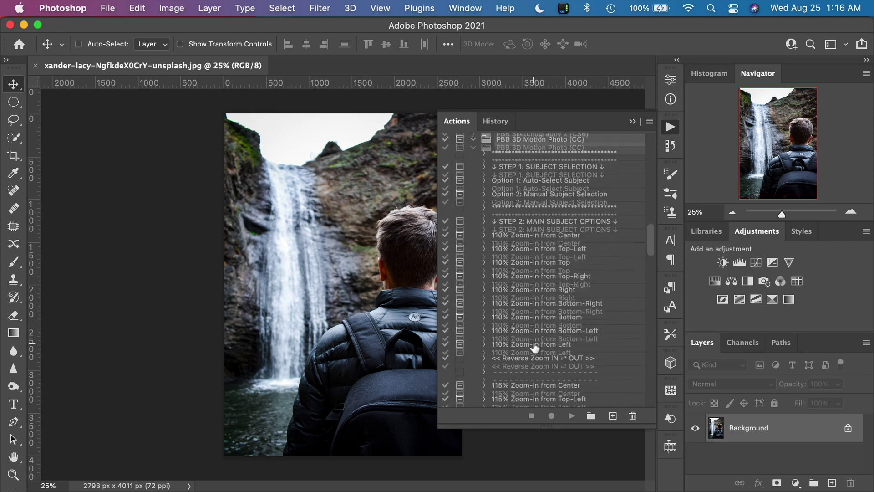
scroll(535, 348, down, 15)
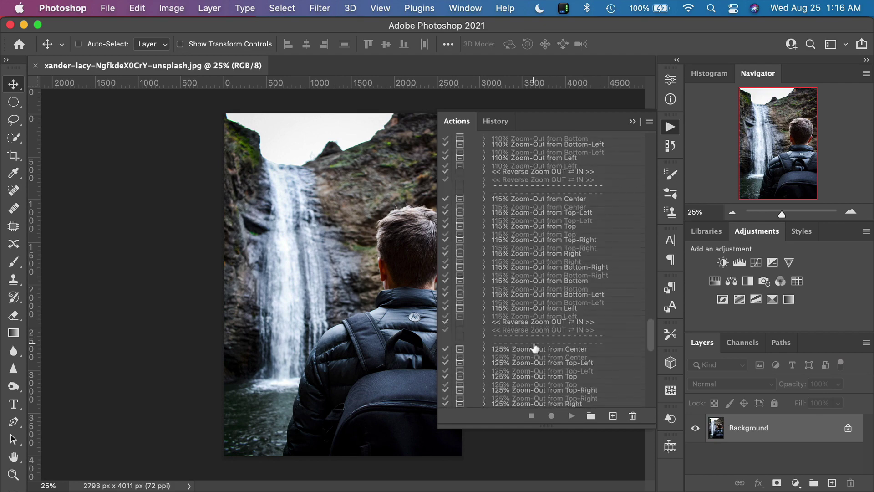
scroll(535, 349, up, 5)
scroll(535, 348, up, 15)
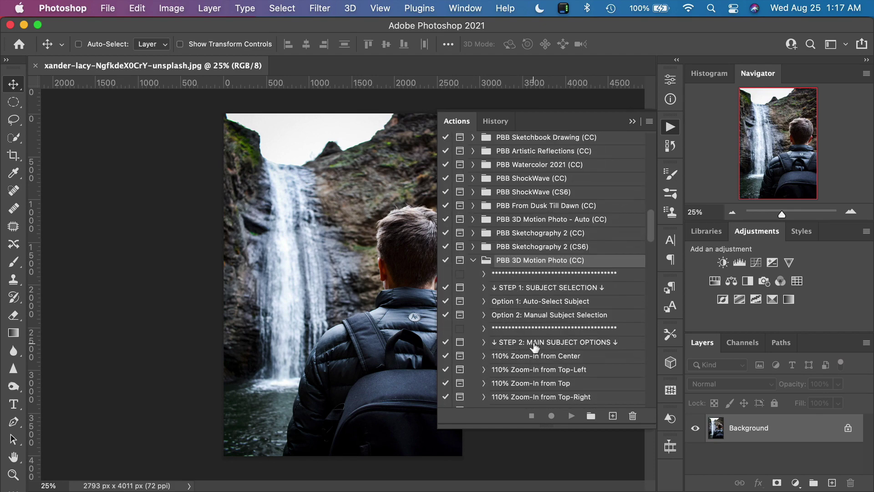
scroll(535, 348, up, 1)
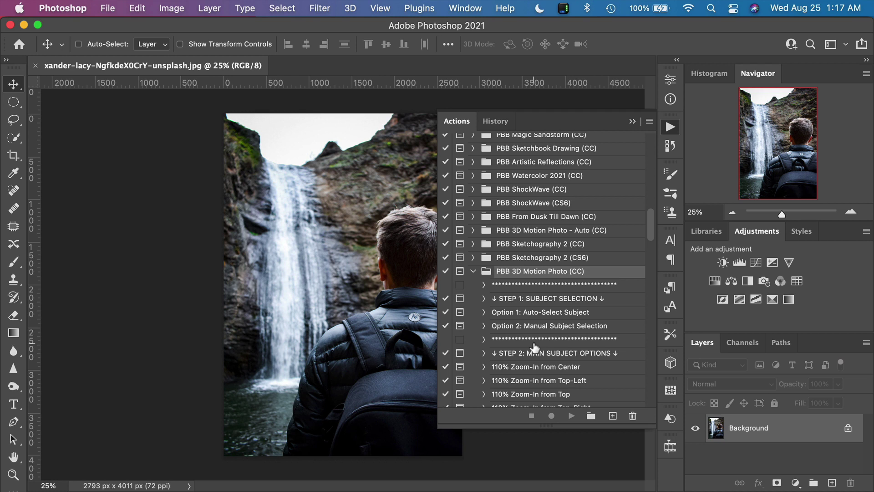
scroll(550, 322, down, 5)
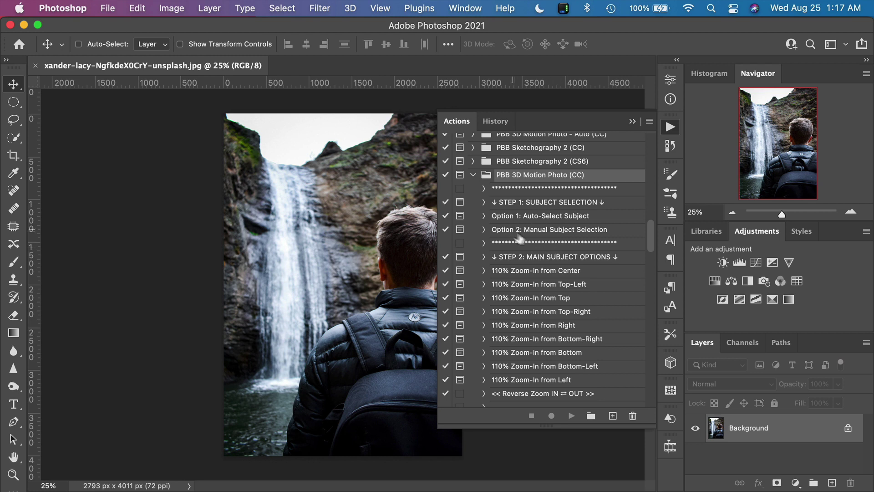
Step: Collapse the CC set, expand PBB 3D Motion Photo (CS6), and select its STEP 1: SUBJECT SELECTION action for inspection
click(473, 177)
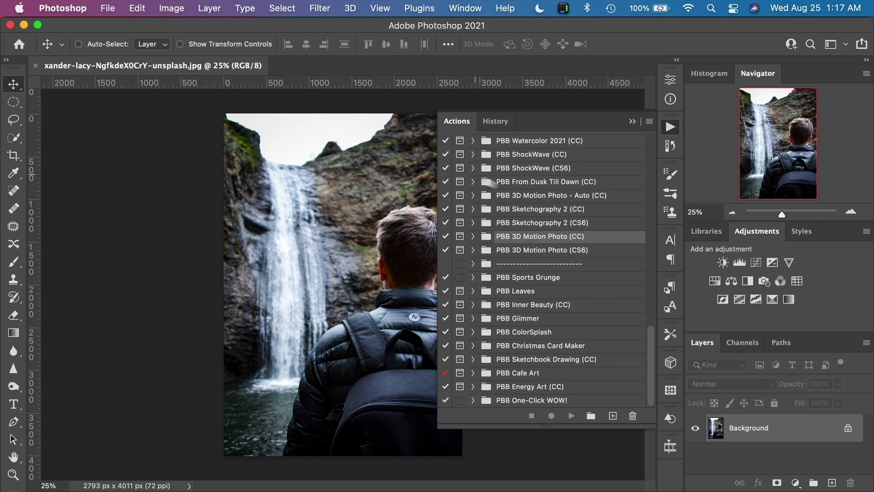
click(576, 256)
click(474, 250)
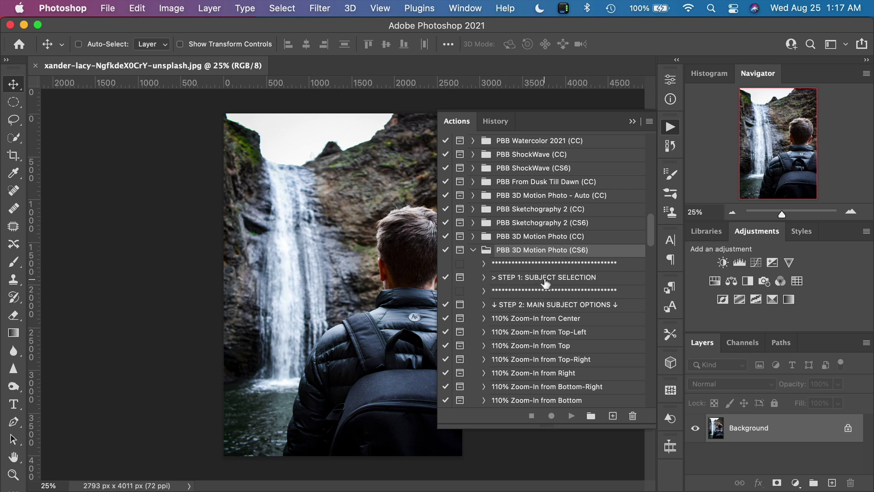
click(510, 280)
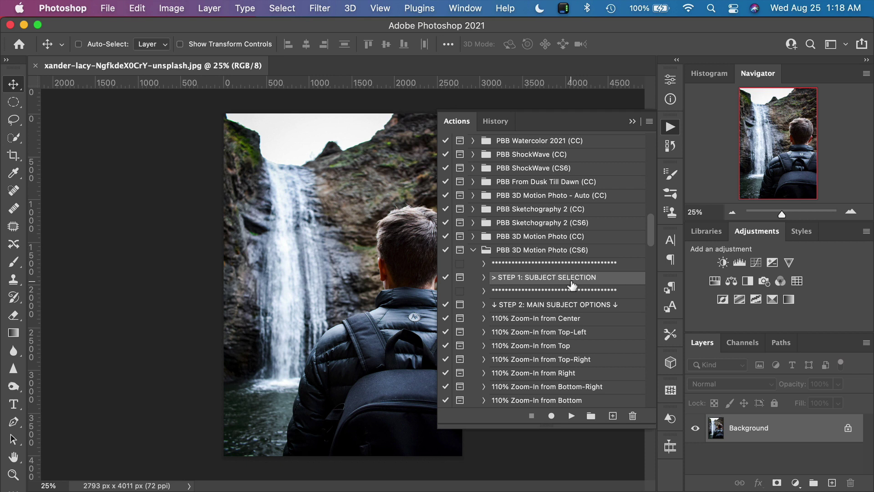
Step: Collapse the PBB 3D Motion Photo (CS6) set and expand the PBB 3D Motion Photo (CC) set again
click(473, 250)
click(515, 237)
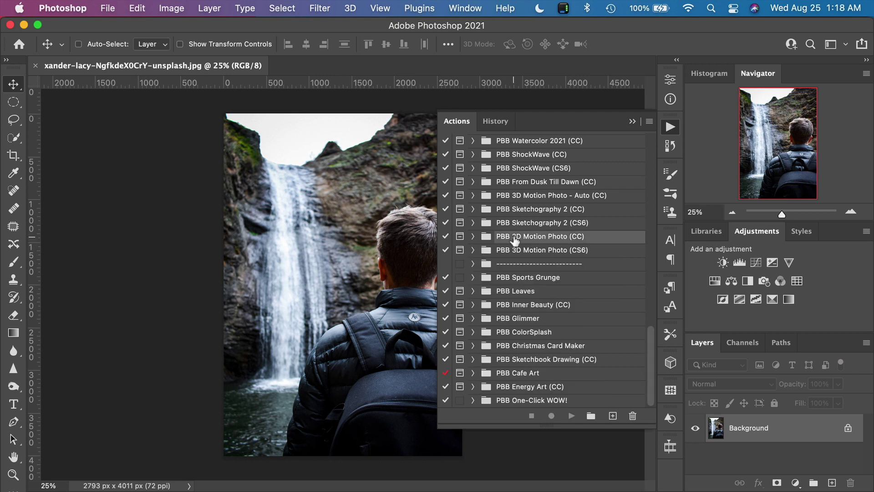
click(473, 236)
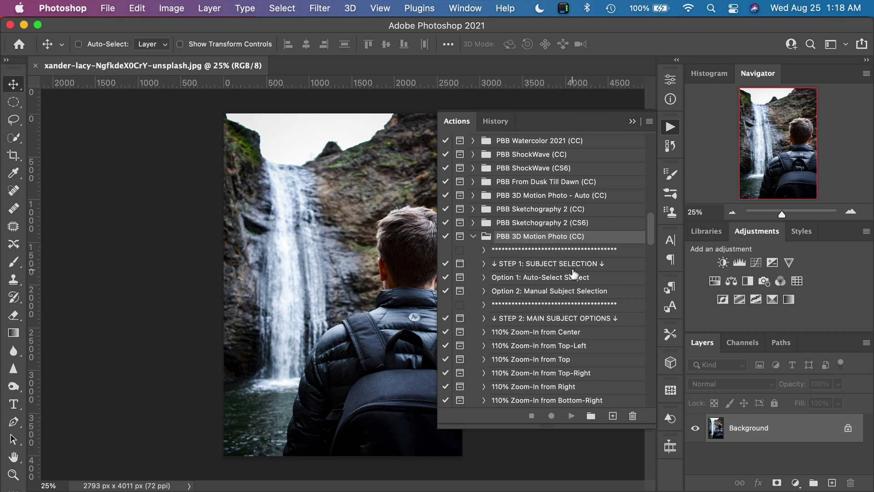
Step: Examine the STEP 2 main subject options in the CC set, comparing the 110%, 115%, 125% and 150% zoom-in directions and reverse zoom actions
scroll(572, 274, down, 3)
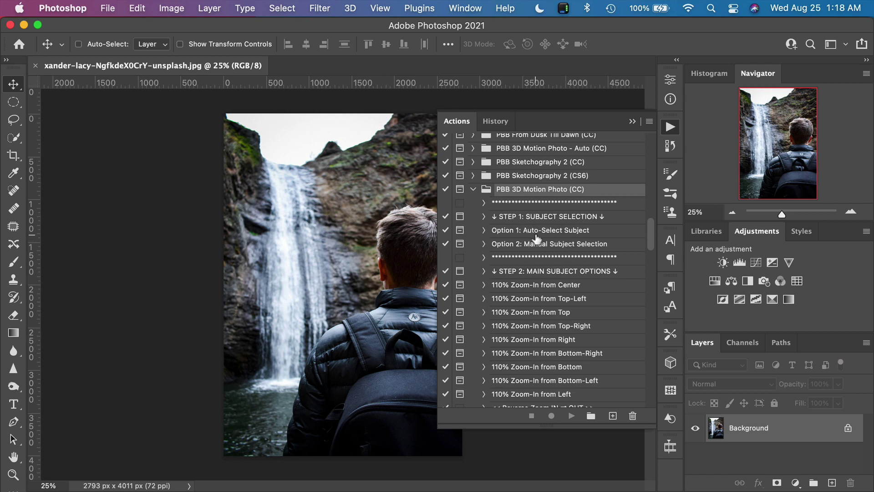
scroll(511, 280, down, 1)
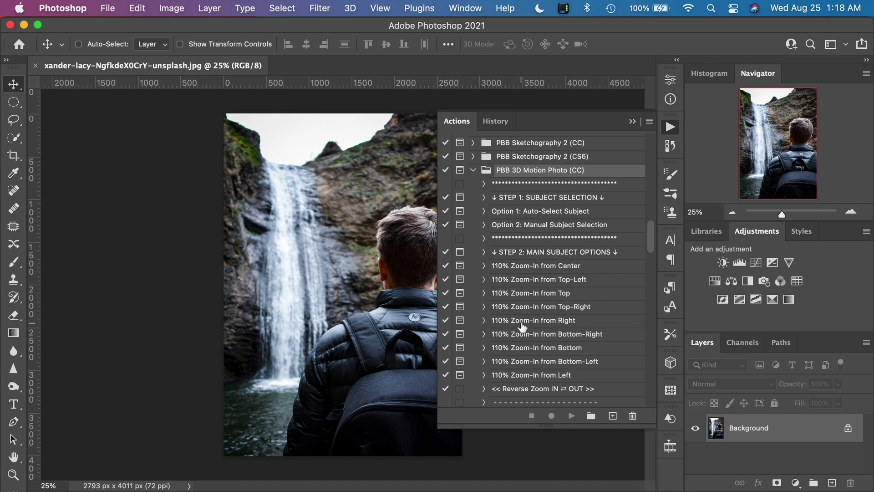
scroll(523, 327, down, 4)
scroll(522, 327, down, 20)
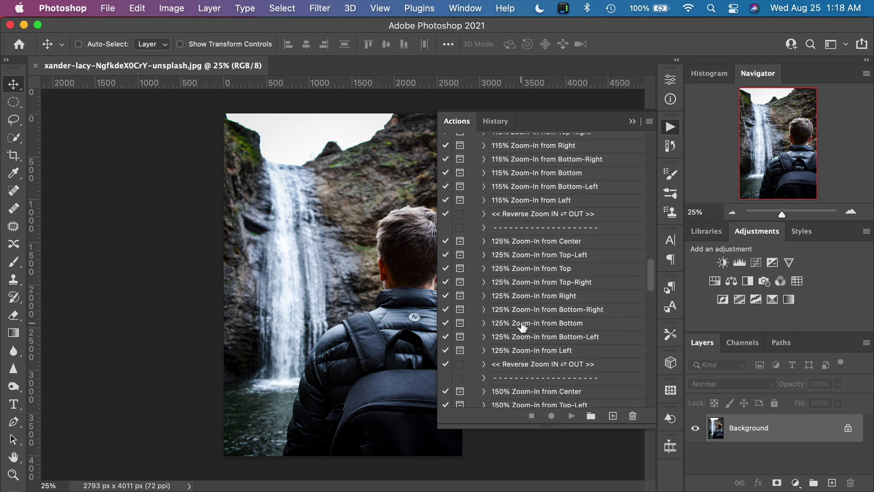
scroll(522, 327, up, 20)
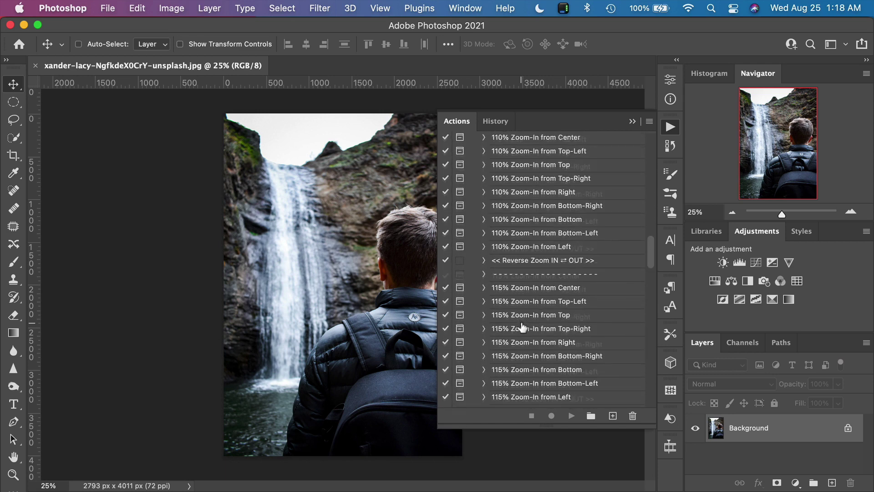
scroll(522, 327, up, 1)
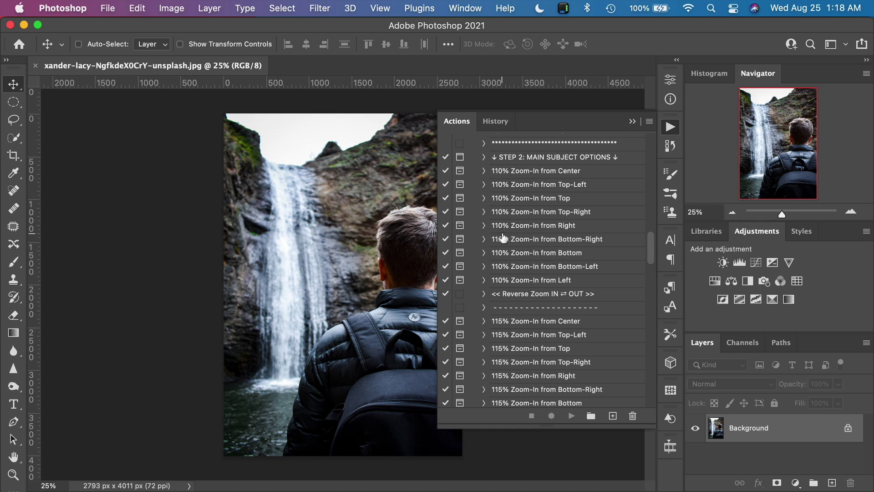
scroll(503, 237, down, 4)
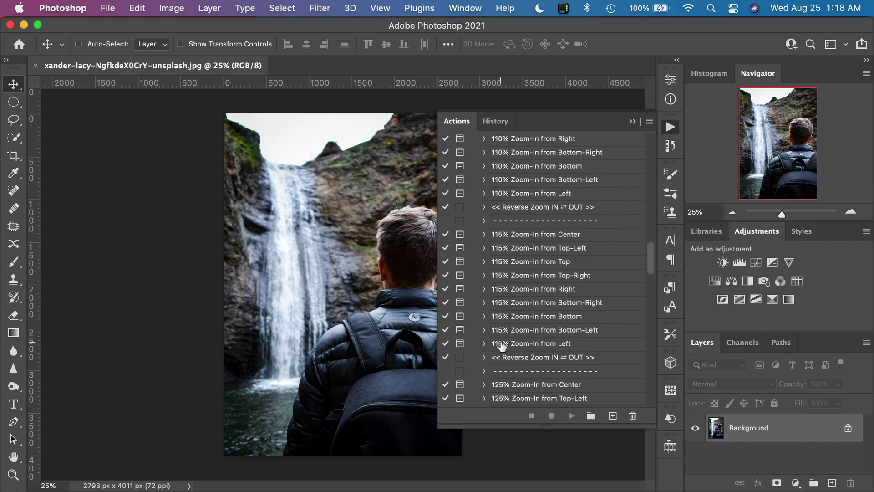
scroll(501, 346, down, 10)
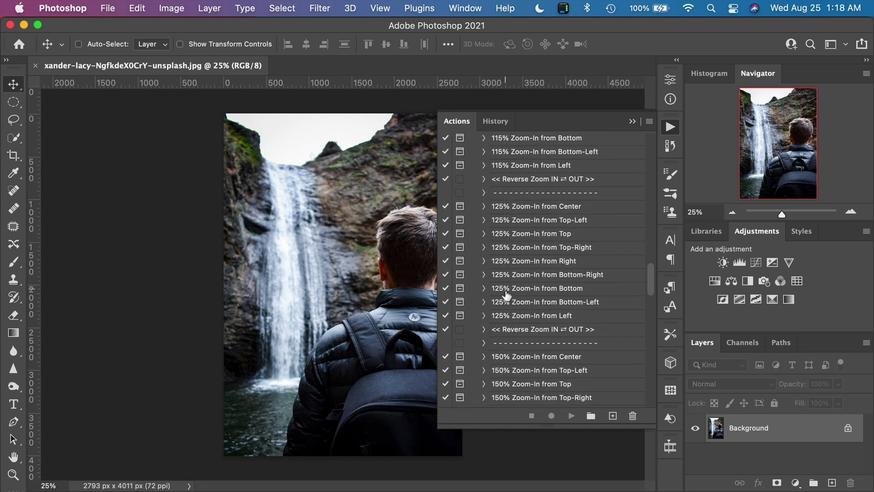
scroll(507, 297, down, 4)
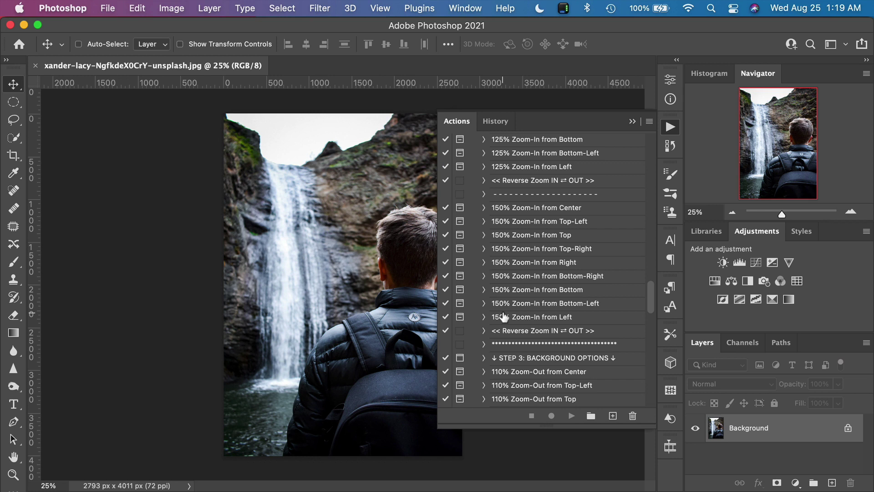
scroll(503, 316, up, 12)
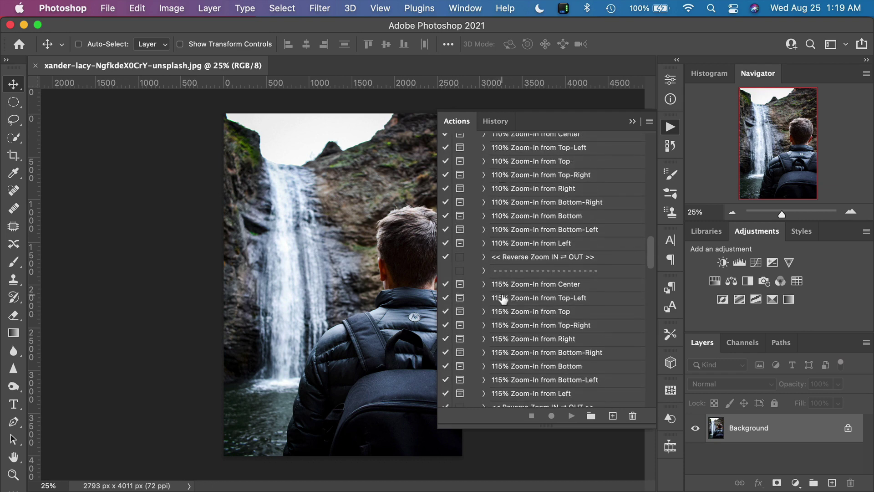
scroll(504, 317, down, 7)
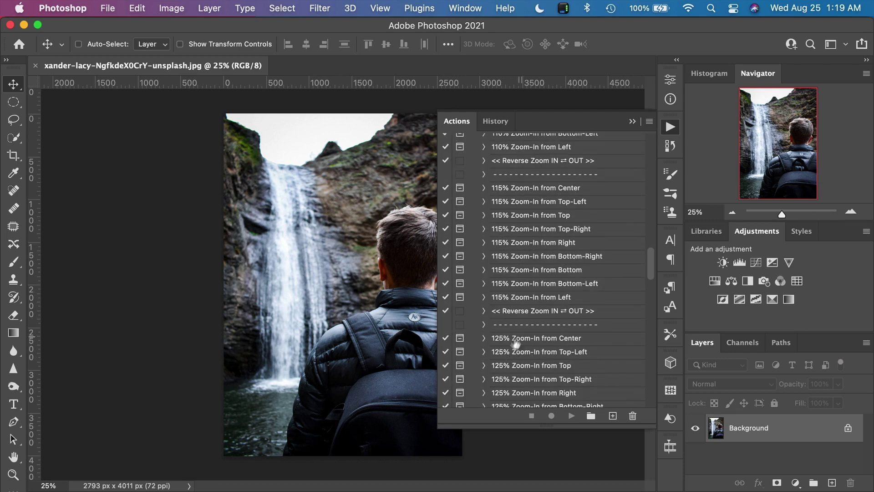
scroll(523, 363, down, 3)
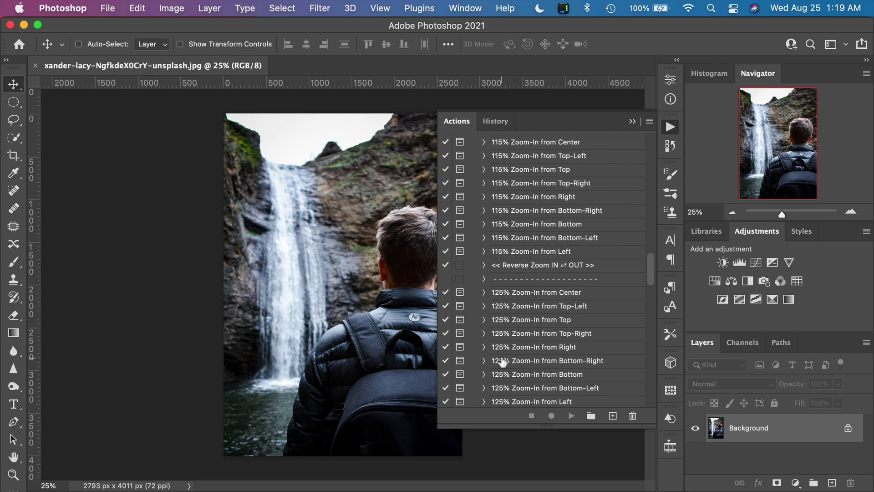
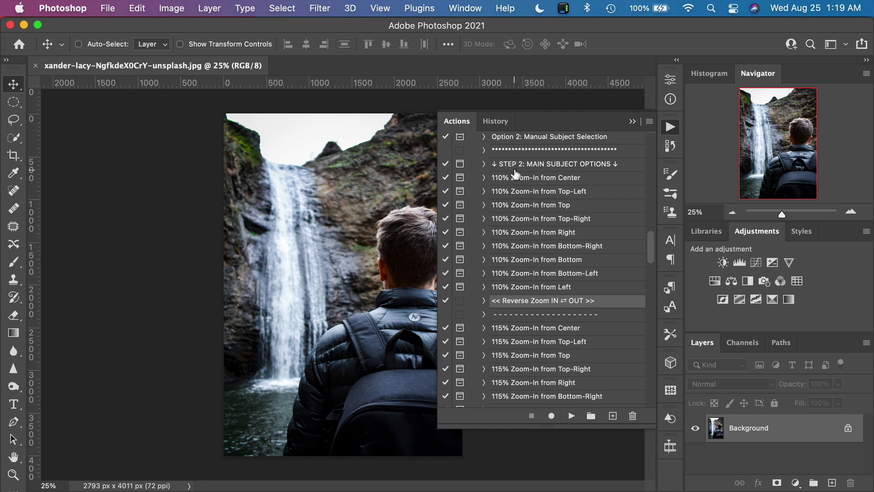
scroll(516, 184, up, 1)
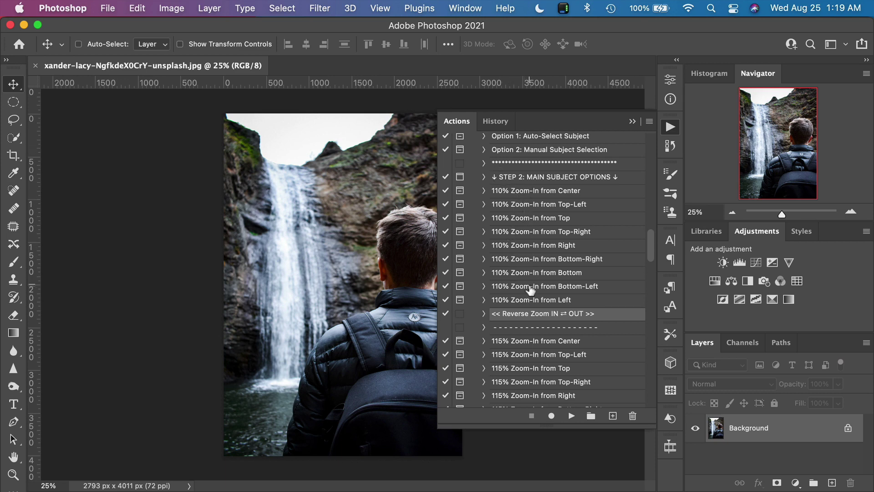
scroll(530, 289, down, 3)
scroll(520, 317, down, 10)
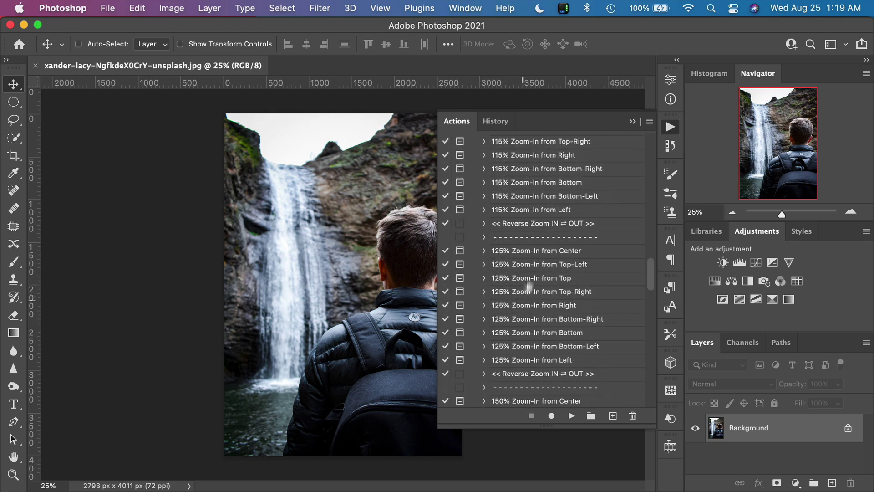
Step: Examine the STEP 3 background options in the CC set, comparing the 110%, 115%, 125% and 150% zoom-out directions
scroll(521, 375, up, 5)
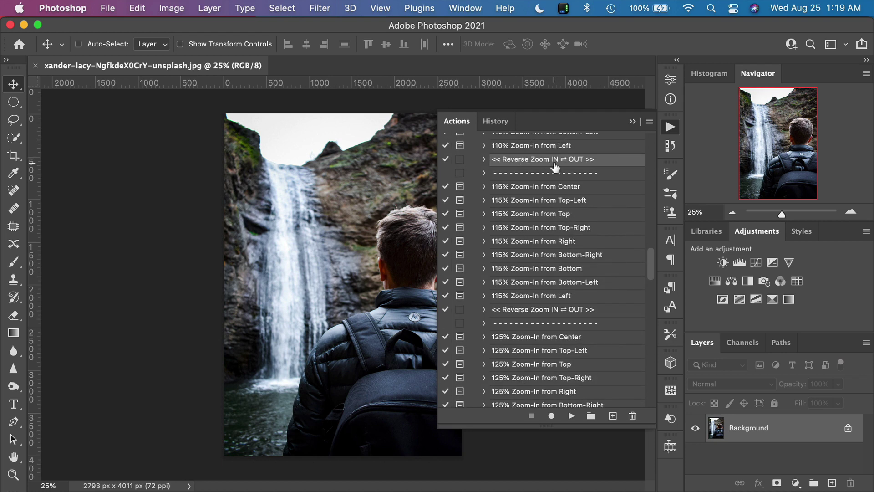
scroll(582, 191, down, 15)
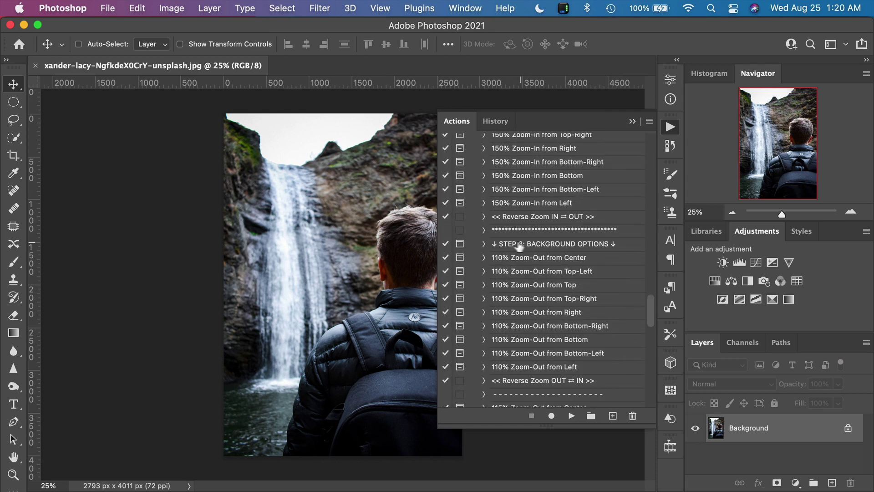
scroll(551, 278, down, 2)
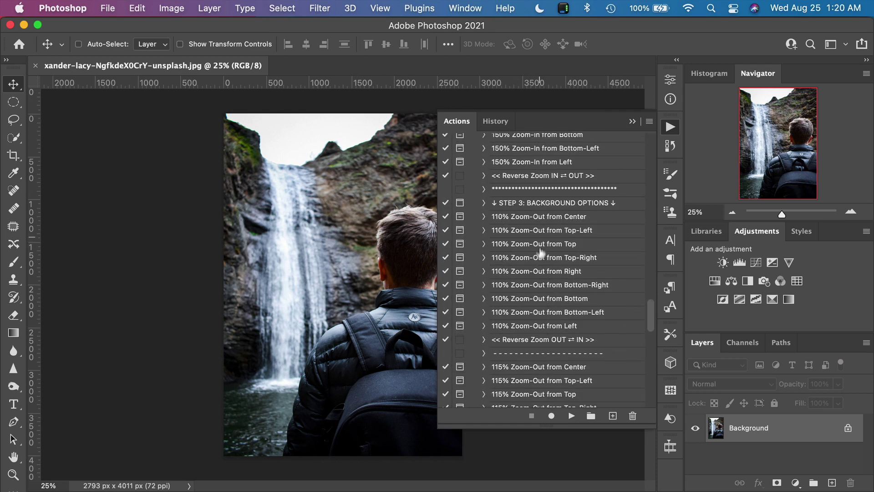
scroll(530, 214, up, 1)
scroll(529, 214, up, 2)
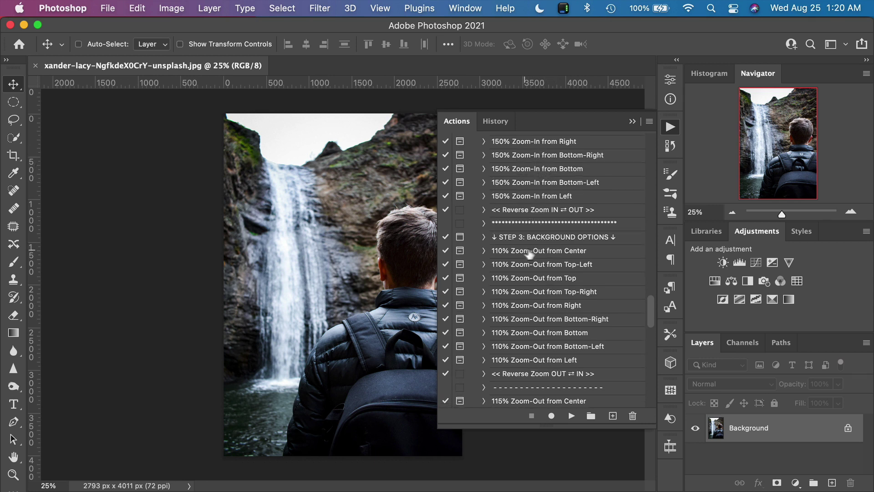
scroll(536, 277, down, 3)
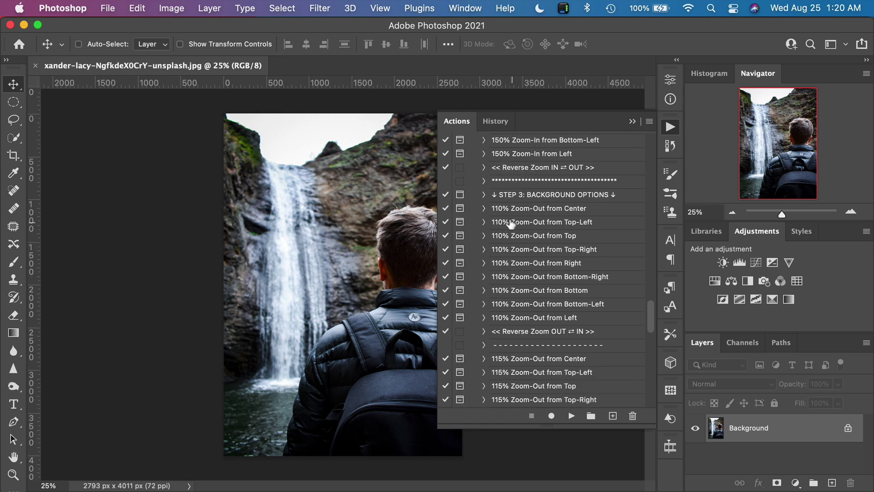
scroll(504, 280, down, 15)
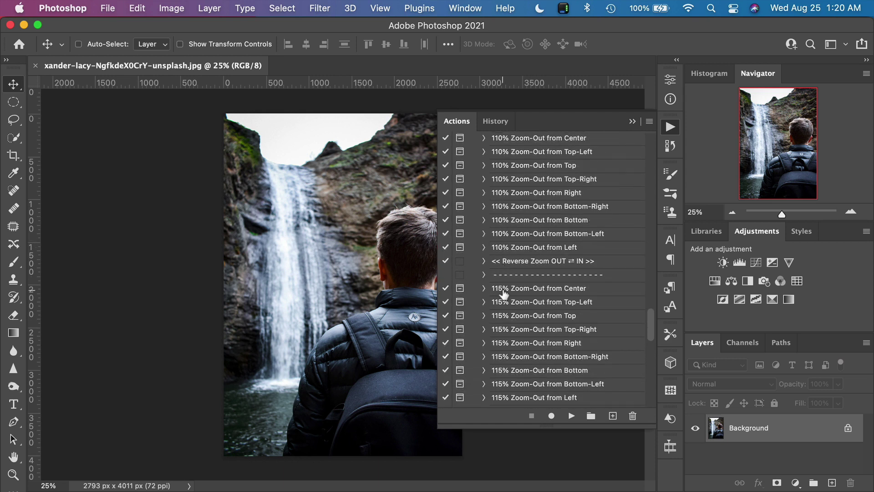
scroll(500, 306, down, 8)
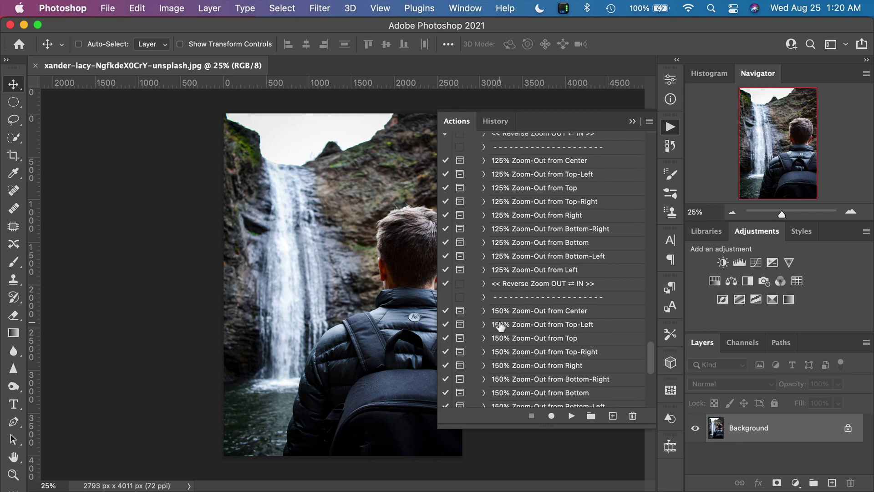
scroll(510, 346, up, 15)
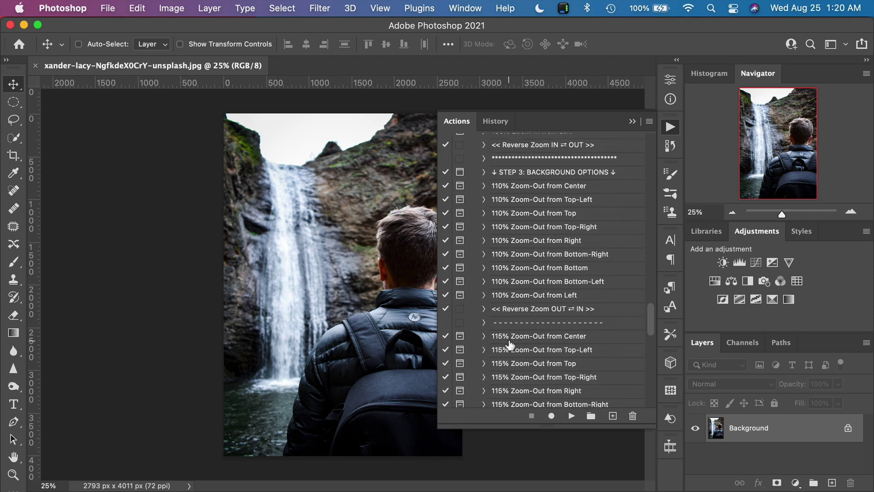
scroll(510, 345, up, 3)
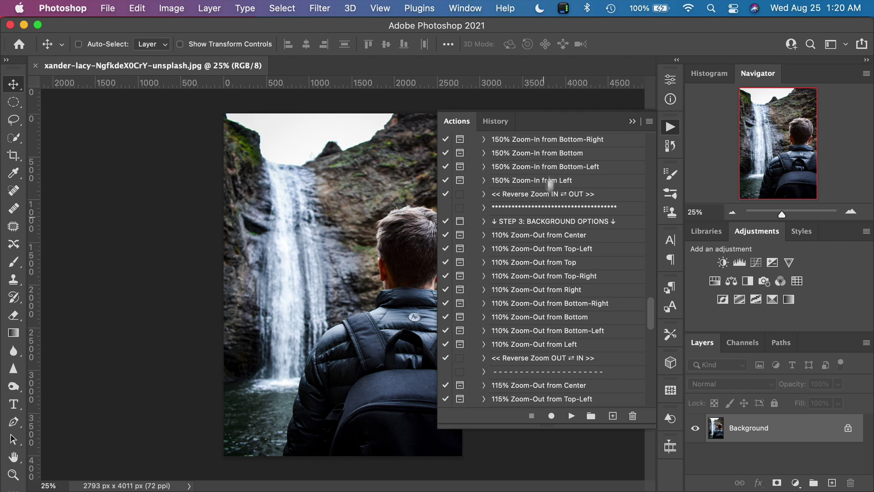
Step: Compare the Reverse Zoom OUT ⇄ IN and Reverse Zoom IN ⇄ OUT actions, and look through to the STEP 4 export options
click(531, 358)
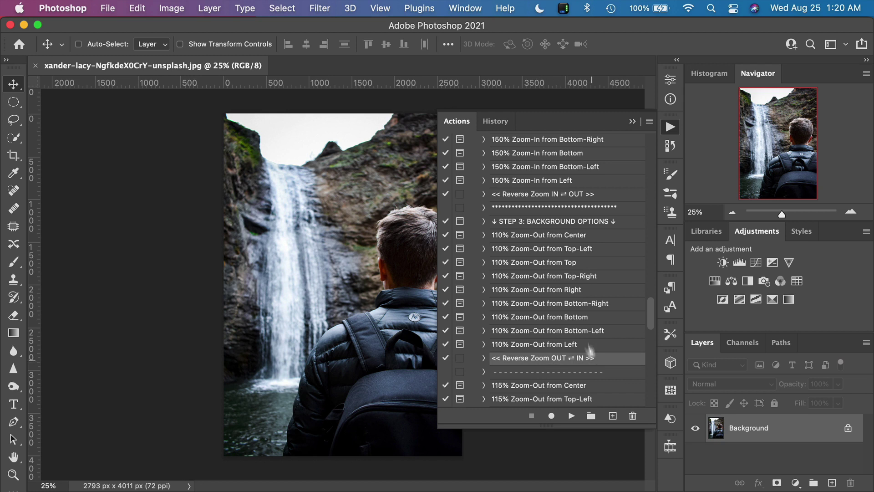
click(515, 196)
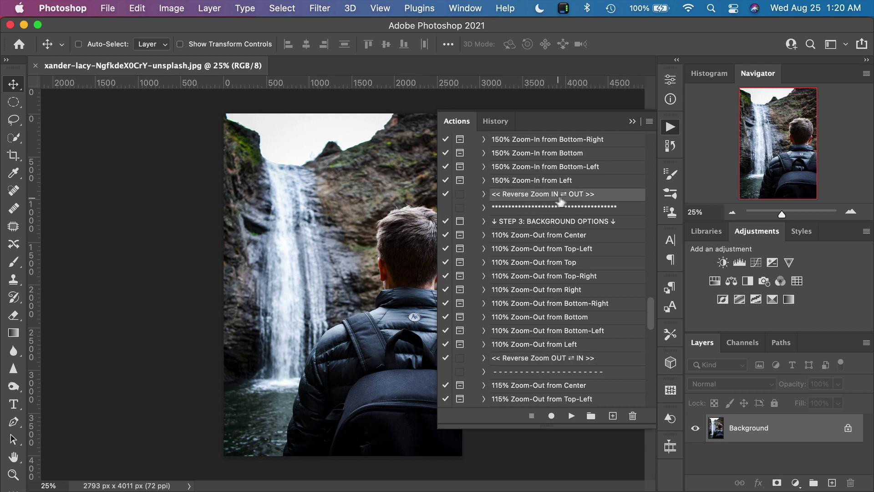
scroll(560, 300, down, 3)
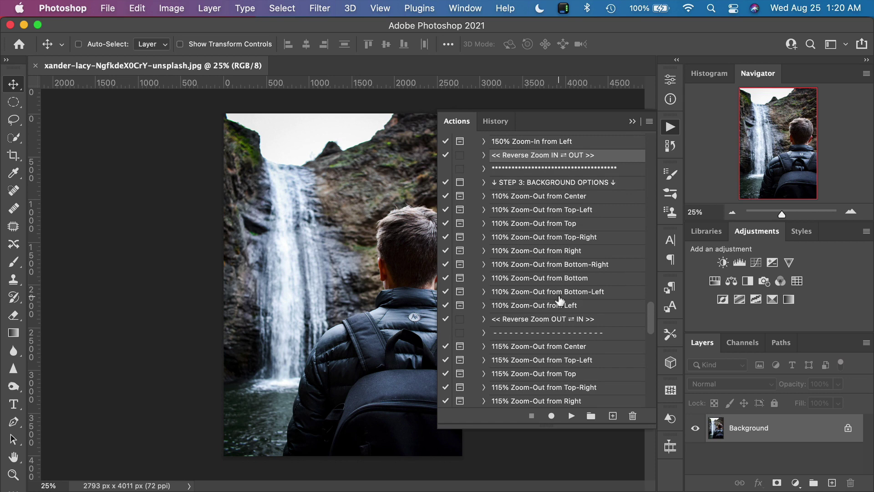
scroll(560, 300, up, 2)
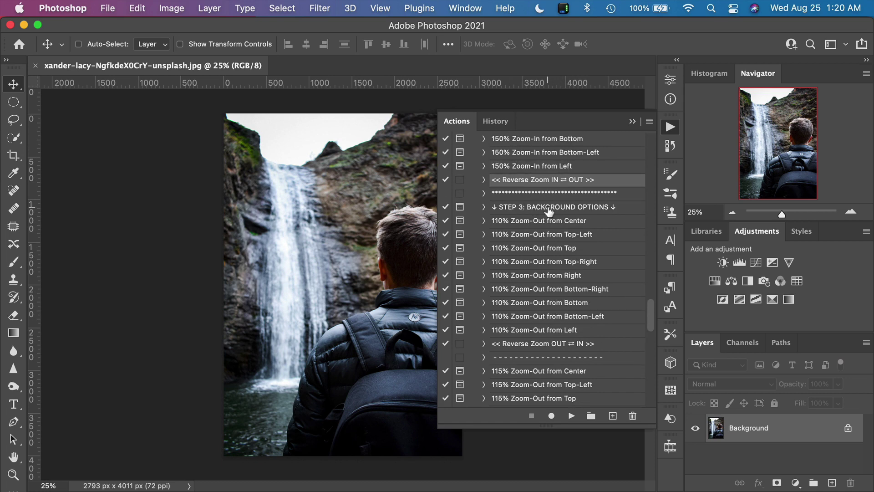
scroll(549, 210, down, 20)
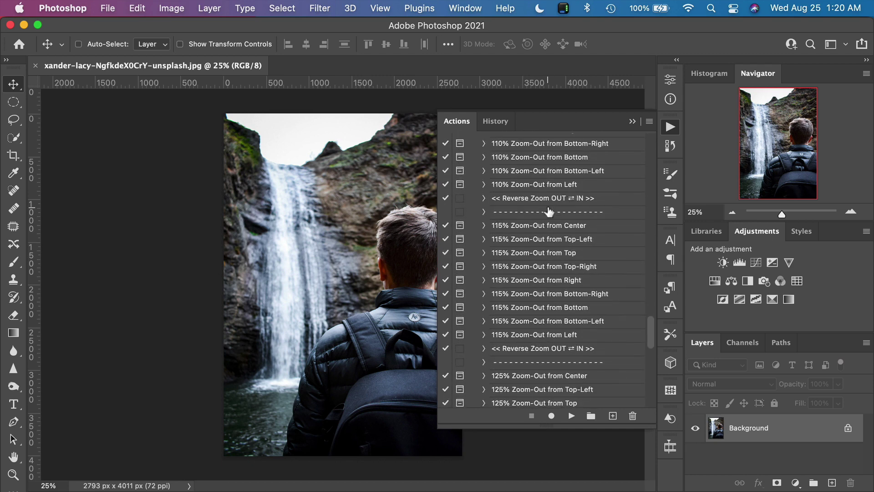
scroll(549, 210, down, 19)
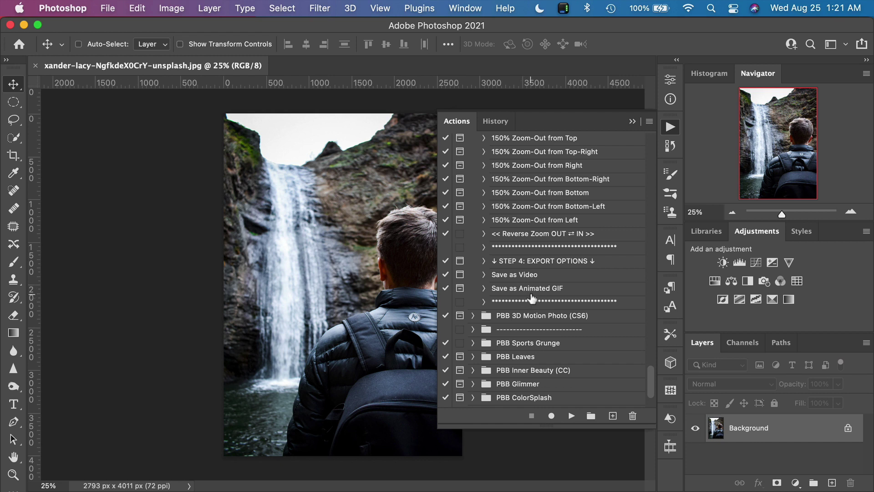
Step: Narrow the Actions panel so that it no longer covers the waterfall photo
scroll(547, 198, up, 10)
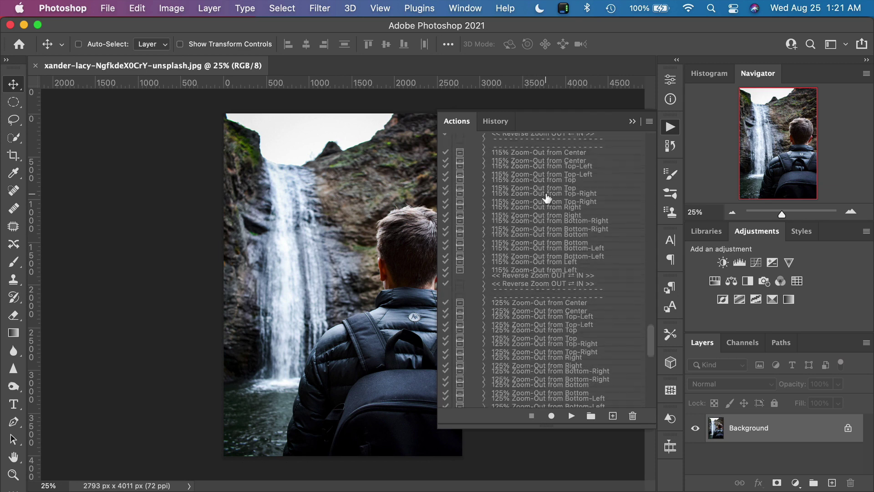
scroll(546, 198, up, 5)
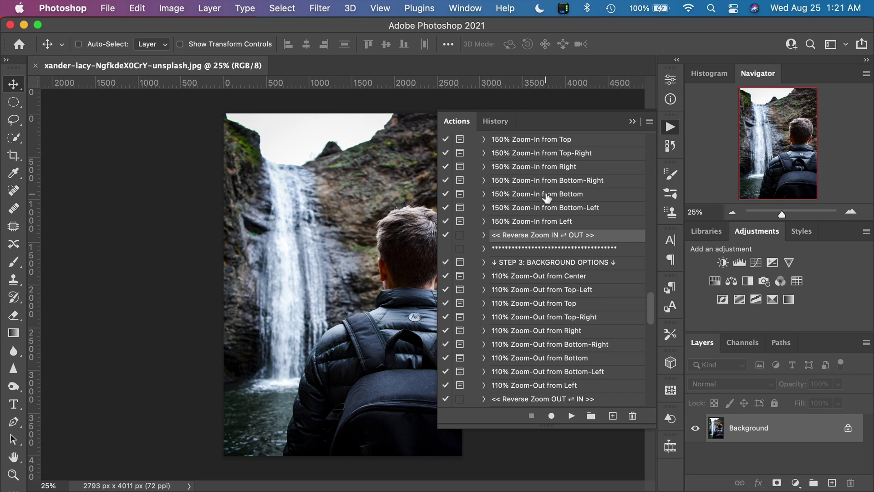
scroll(547, 197, up, 6)
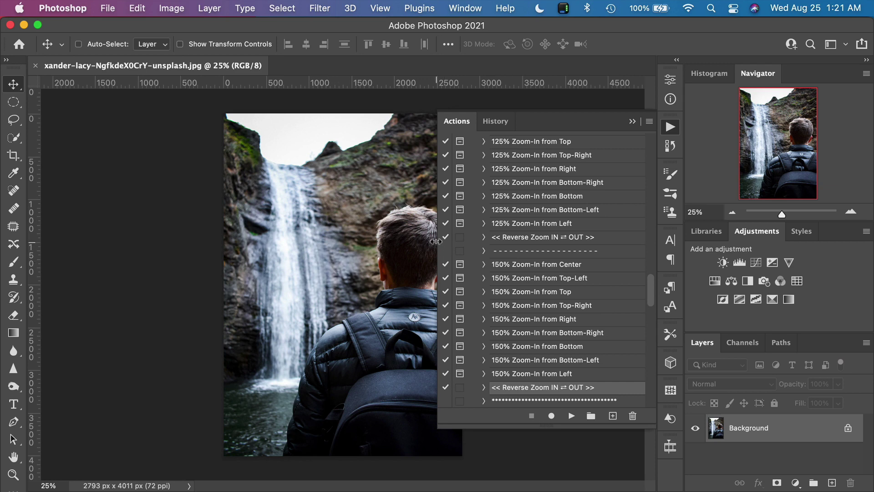
drag(436, 240, 468, 241)
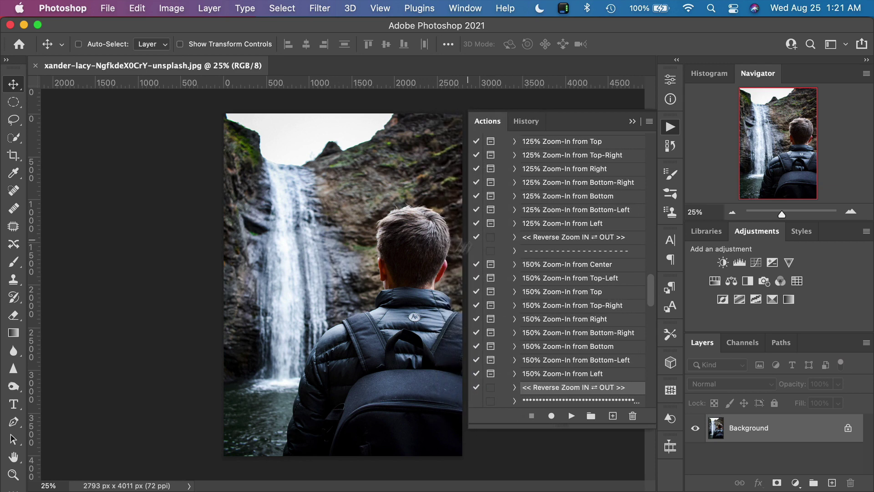
Step: Run the Option 1: Auto-Select Subject action from STEP 1 on the waterfall photo and continue past its closing message
scroll(532, 280, up, 10)
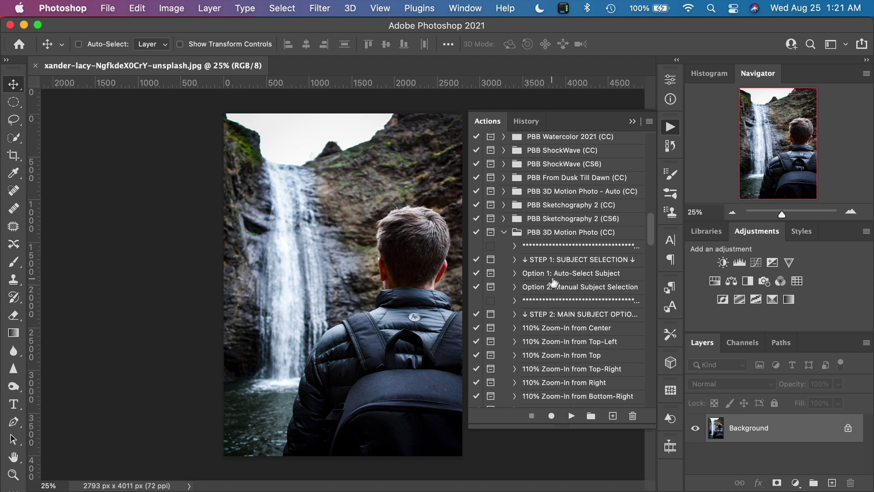
click(576, 275)
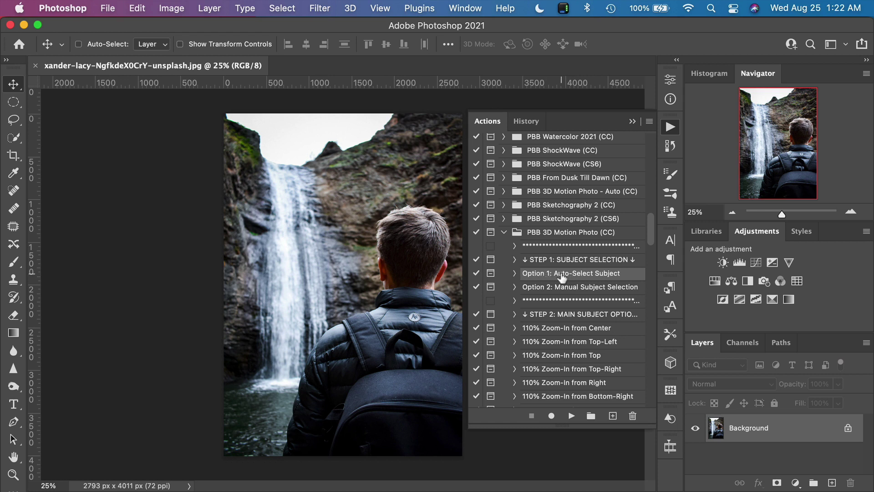
click(571, 416)
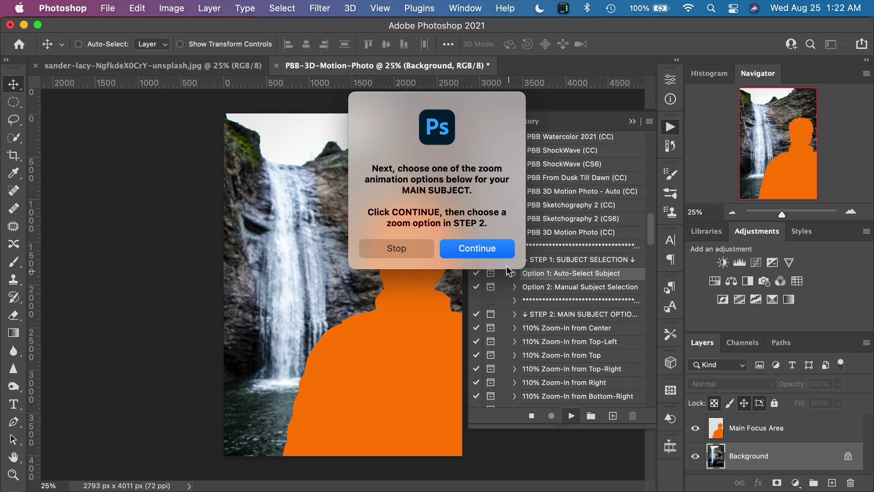
key(Return)
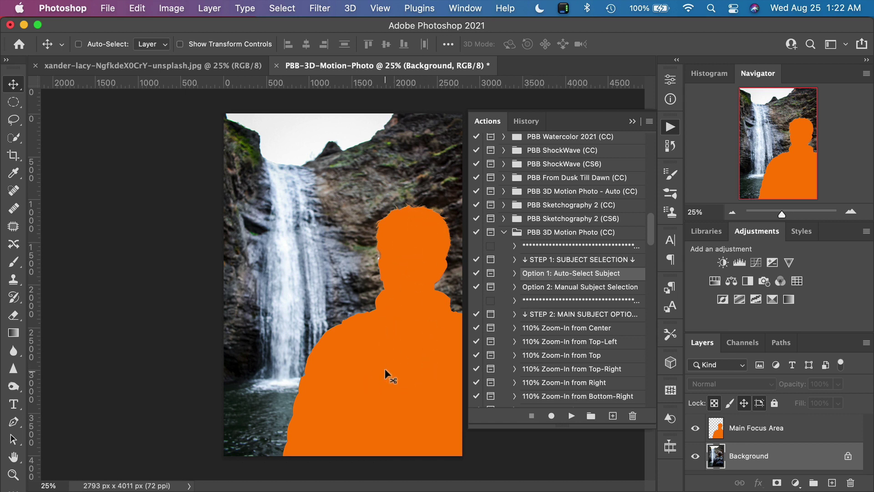
Step: Toggle the Main Focus Area layer's visibility to check the orange mask against the man, and delete that layer
click(758, 433)
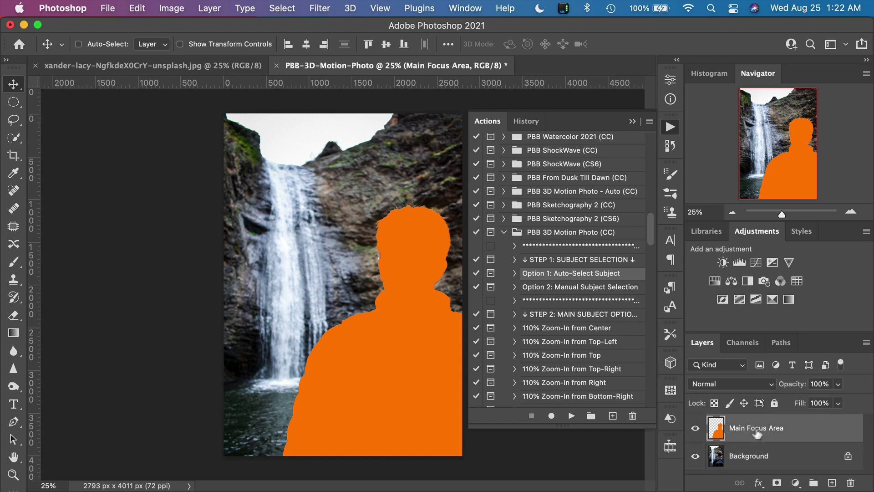
click(695, 430)
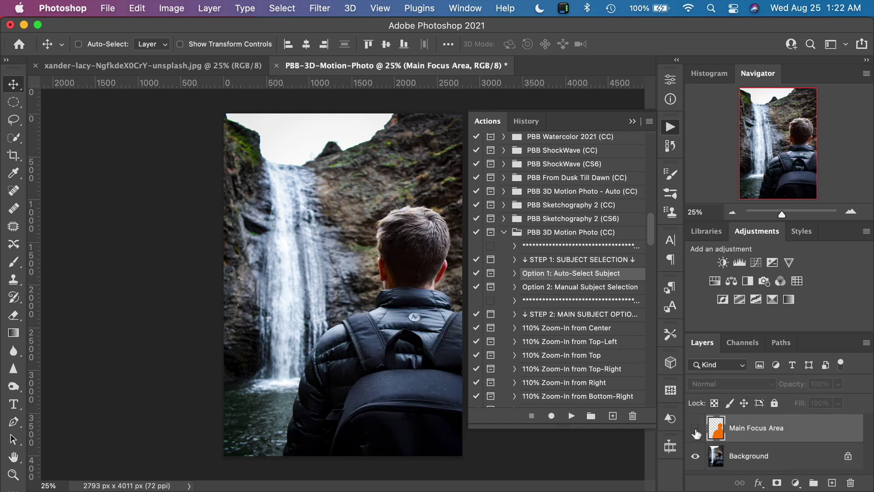
click(695, 429)
click(695, 429)
click(695, 429)
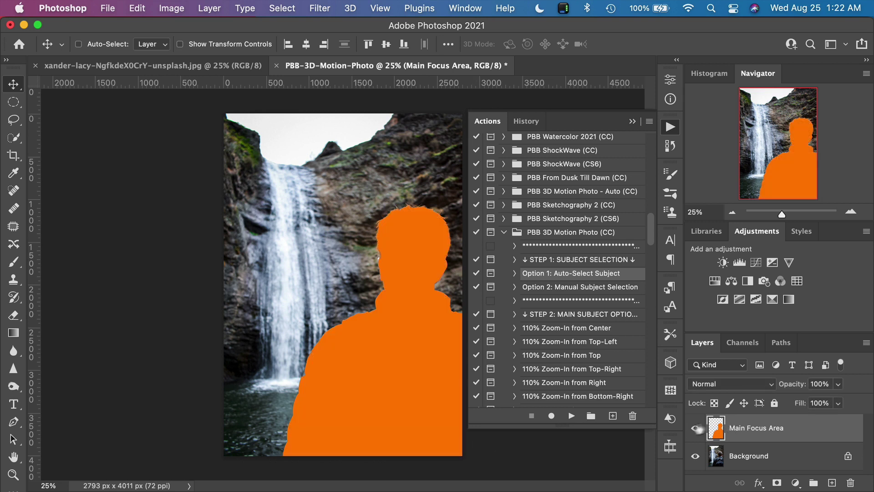
drag(793, 333, 793, 324)
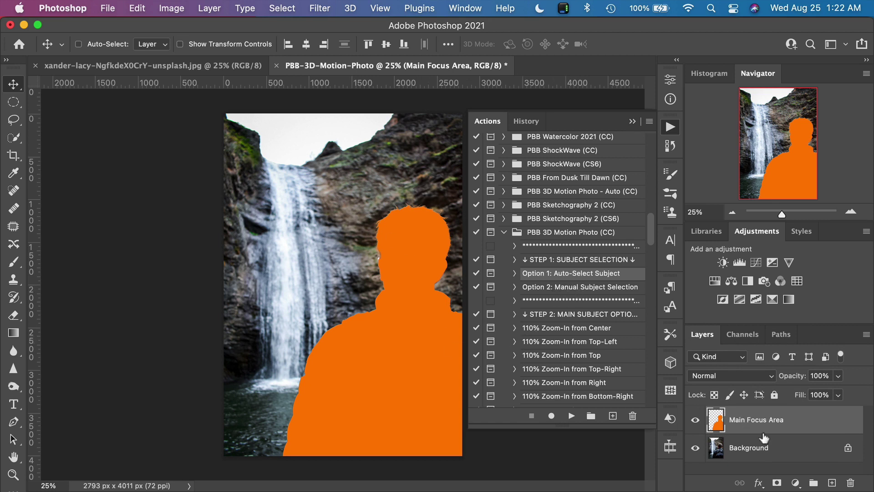
drag(714, 424, 850, 482)
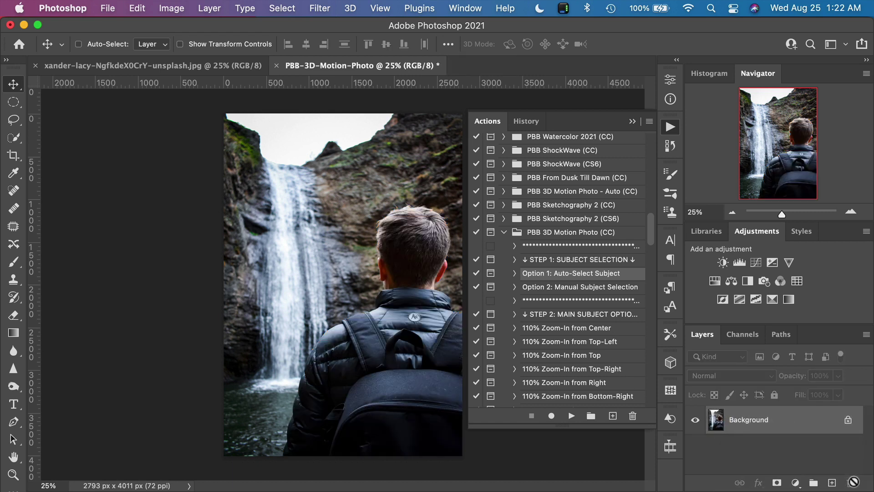
Step: Run the Option 2: Manual Subject Selection action from STEP 1 and continue past its painting instructions
click(563, 287)
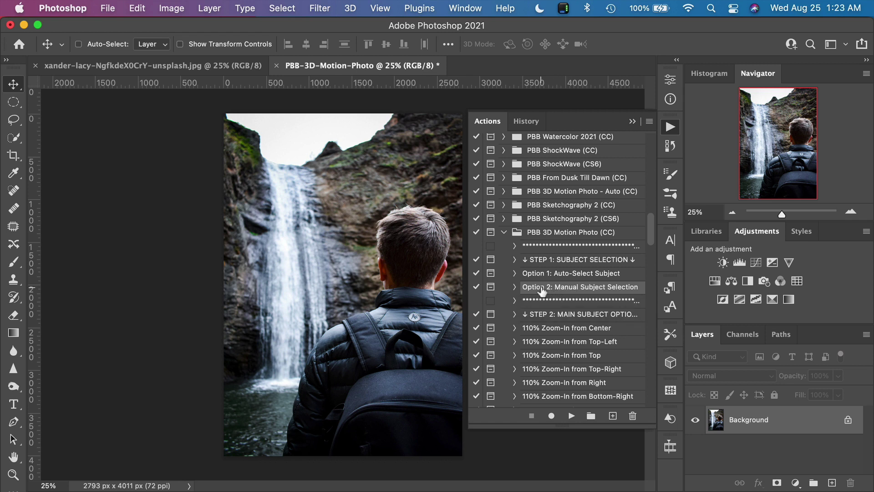
click(570, 416)
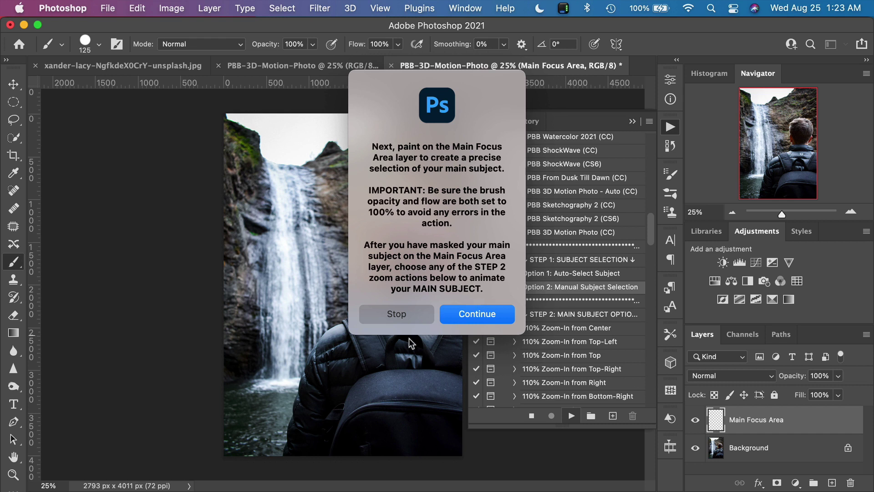
click(493, 315)
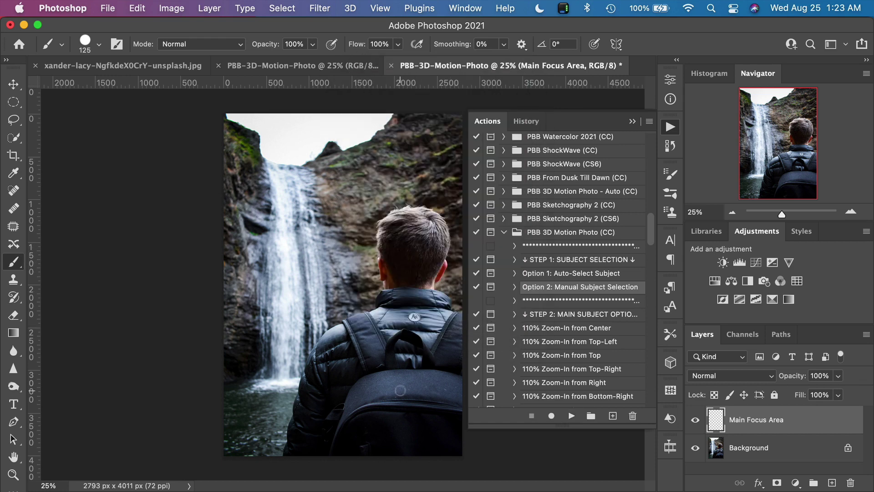
Step: Try brushing over the man's neck and shoulder on the Main Focus Area layer, and undo the painting
mouse_move(409, 336)
mouse_down()
mouse_move(348, 351)
mouse_move(382, 320)
mouse_move(353, 325)
mouse_move(354, 335)
mouse_move(361, 320)
mouse_move(388, 312)
mouse_move(378, 315)
mouse_move(390, 292)
mouse_move(416, 297)
mouse_move(396, 291)
mouse_move(386, 347)
mouse_move(387, 325)
mouse_move(366, 357)
mouse_up()
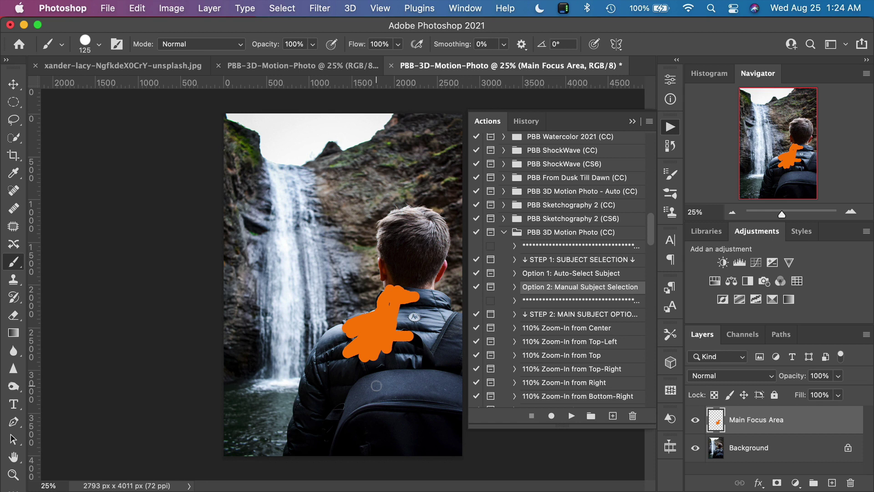
key(super+z)
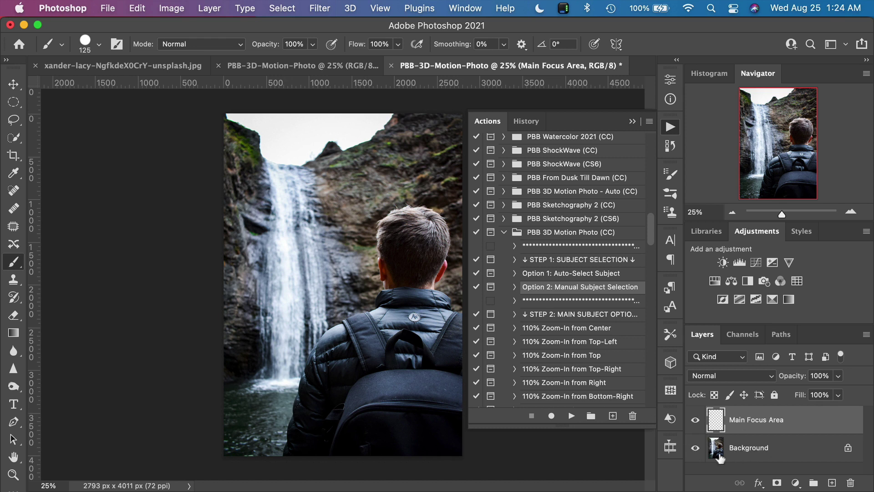
Step: Select the man's head, jacket and backpack on the Background layer with the Quick Selection tool at brush size 250
click(759, 452)
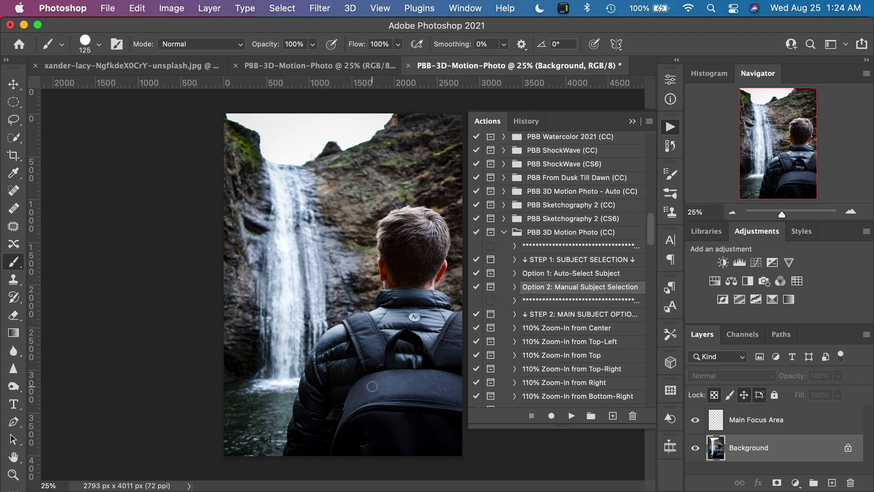
click(15, 140)
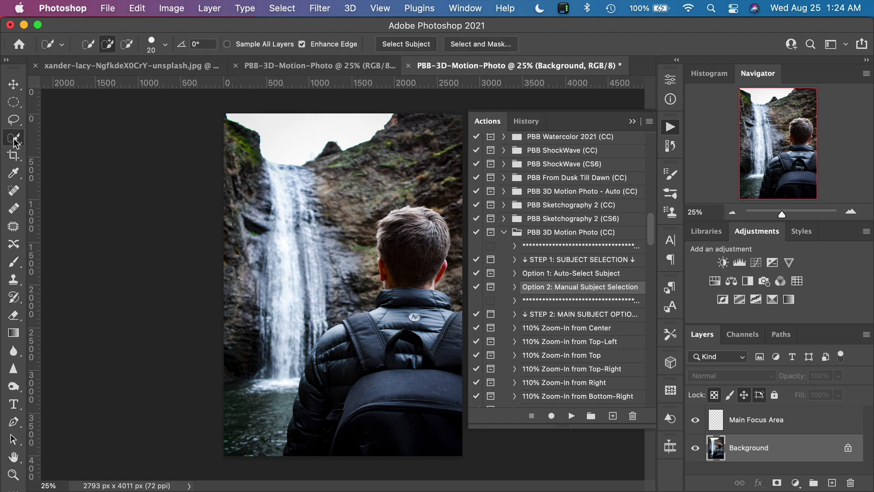
right_click(15, 140)
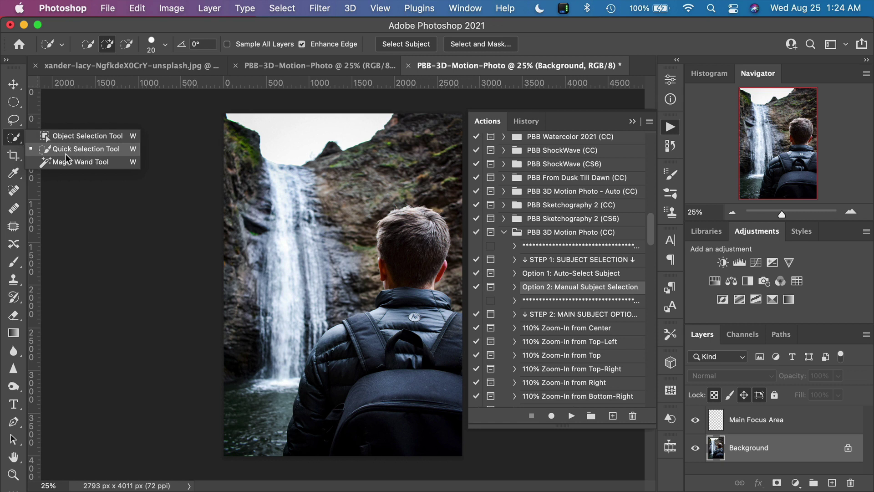
click(84, 152)
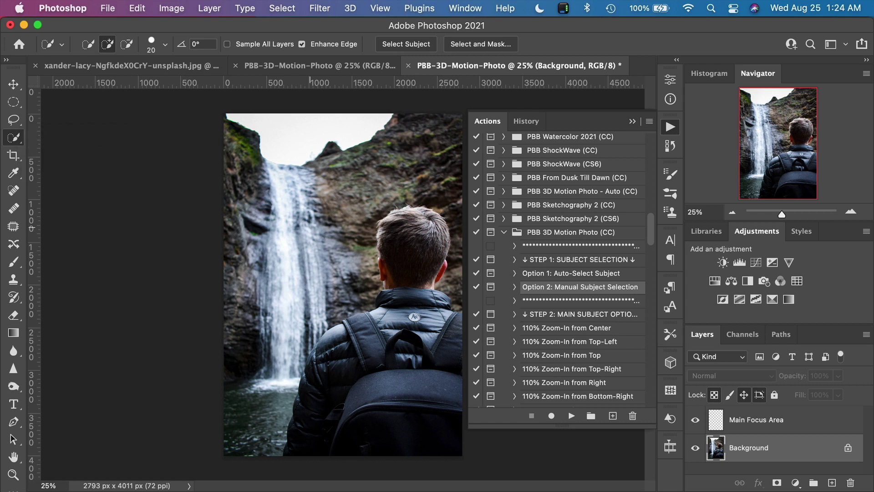
key(bracketright)
key(bracketright)
key(bracketright)
key(bracketright)
key(bracketright)
key(bracketright)
key(bracketright)
key(bracketright)
key(bracketright)
key(bracketright)
key(bracketright)
key(bracketright)
key(bracketleft)
key(bracketleft)
mouse_move(402, 257)
mouse_down()
mouse_move(403, 236)
mouse_move(391, 246)
mouse_move(401, 214)
mouse_move(433, 223)
mouse_up()
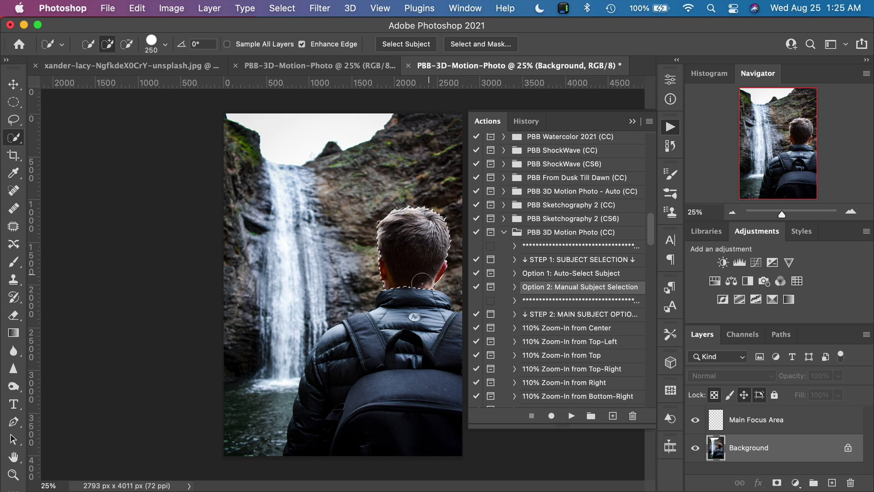
mouse_move(422, 282)
mouse_down()
mouse_move(396, 323)
mouse_move(392, 303)
mouse_move(432, 330)
mouse_move(427, 306)
mouse_move(439, 305)
mouse_move(447, 355)
mouse_move(438, 394)
mouse_move(417, 401)
mouse_move(405, 315)
mouse_move(403, 352)
mouse_move(369, 381)
mouse_move(378, 359)
mouse_move(362, 365)
mouse_move(358, 344)
mouse_move(328, 358)
mouse_up()
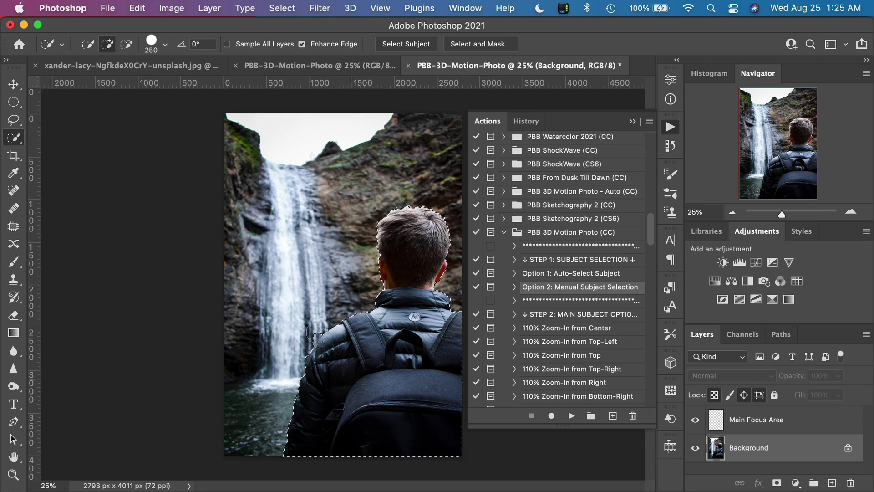
Step: Subtract the stray waterfall area beside the man's left shoulder from the selection
scroll(337, 296, up, 5)
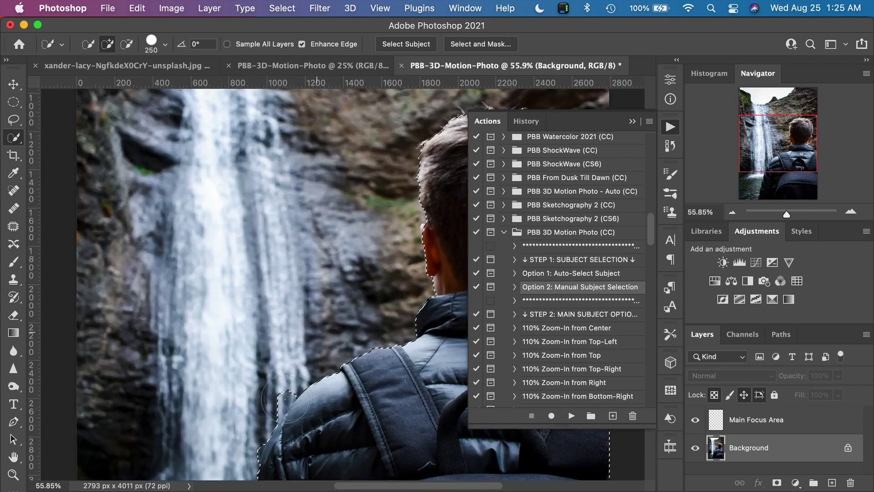
scroll(286, 399, up, 3)
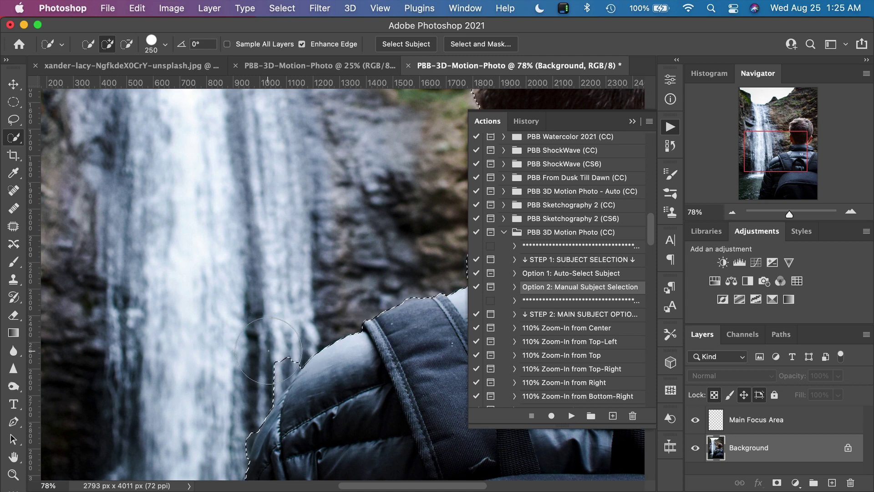
alt+click(273, 339)
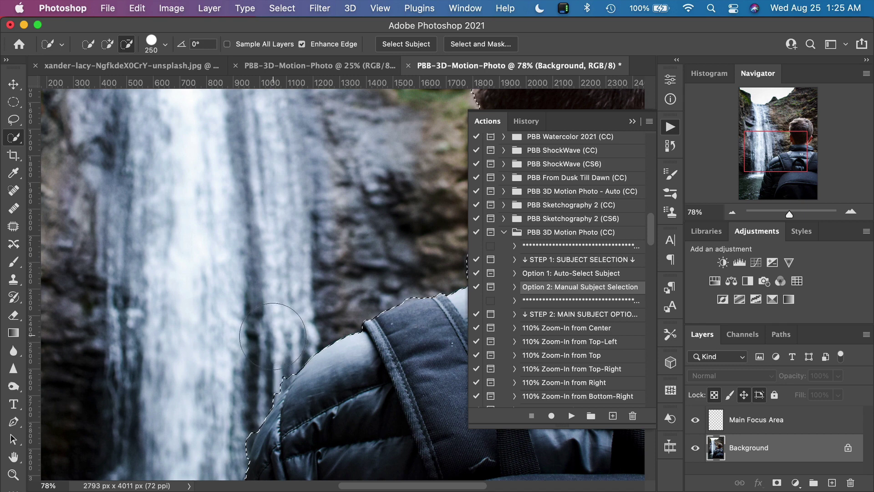
mouse_move(272, 337)
mouse_down()
mouse_move(255, 364)
mouse_move(261, 359)
mouse_up()
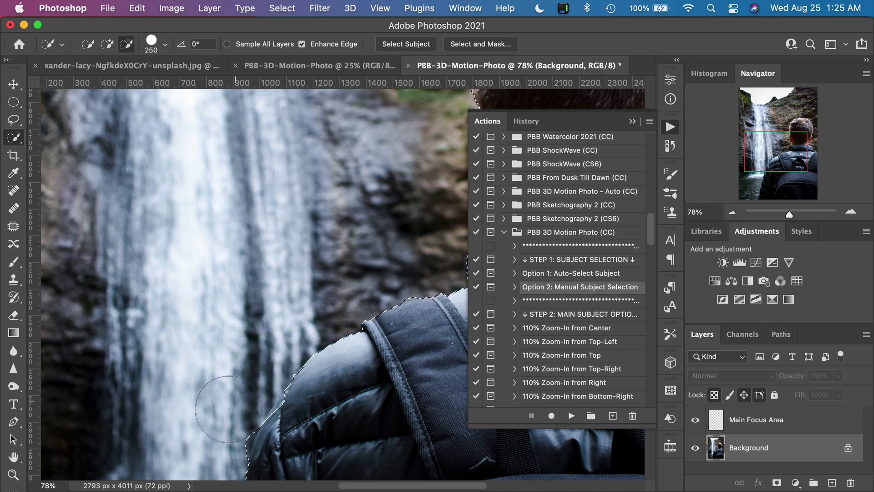
drag(218, 434, 215, 441)
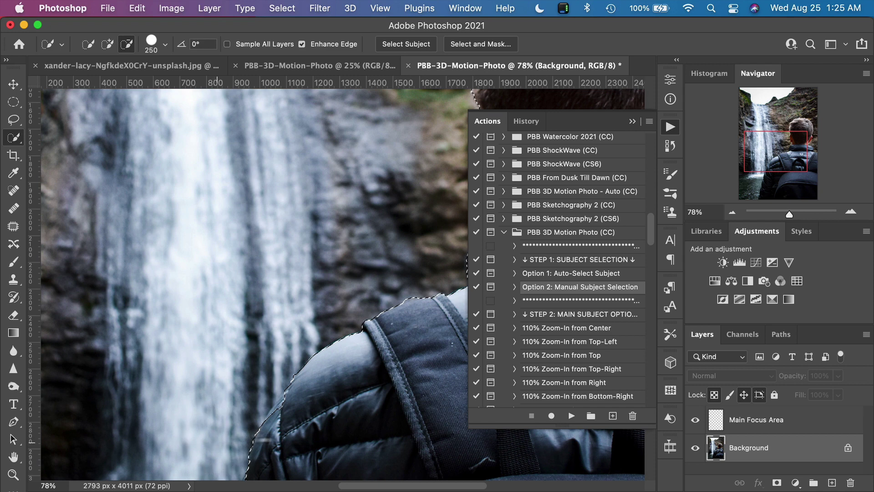
key(alt)
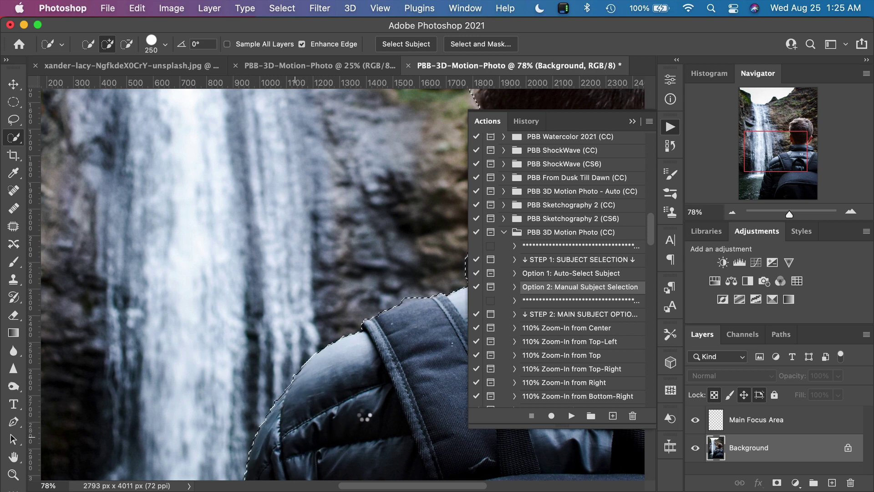
scroll(343, 295, down, 6)
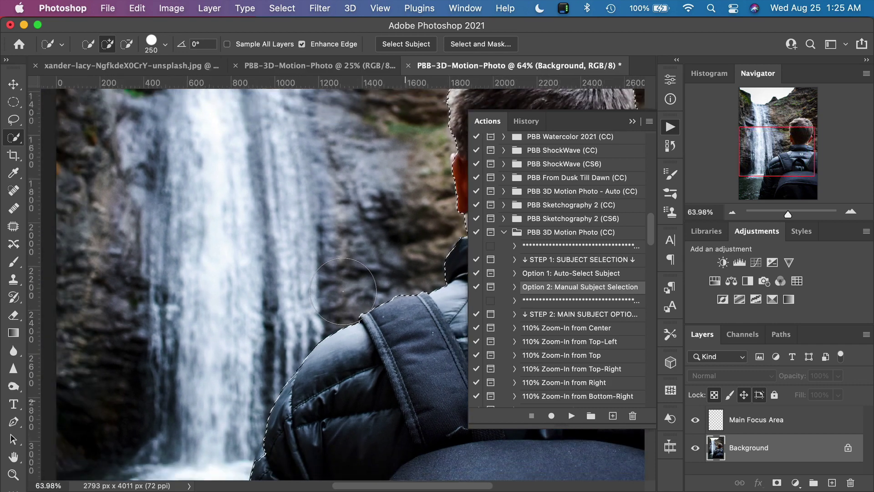
scroll(342, 291, down, 2)
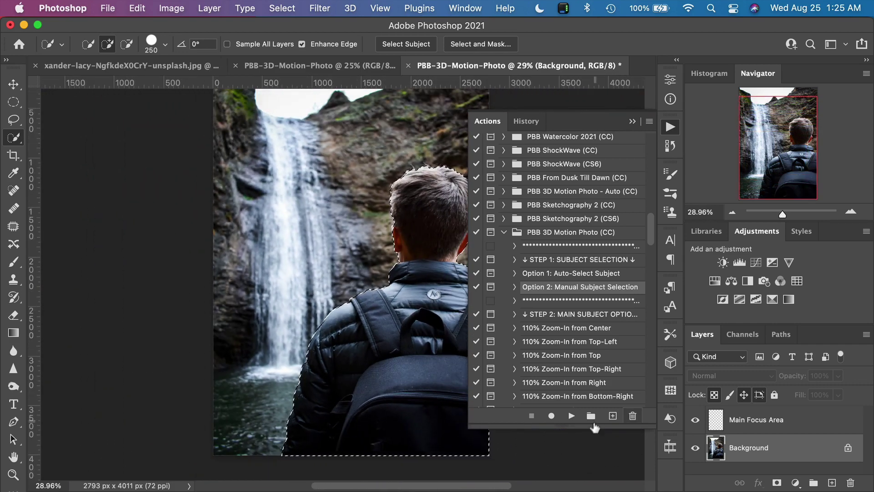
Step: Fill the selection on the Main Focus Area layer with the Foreground Color at Normal mode and 100% opacity
click(762, 427)
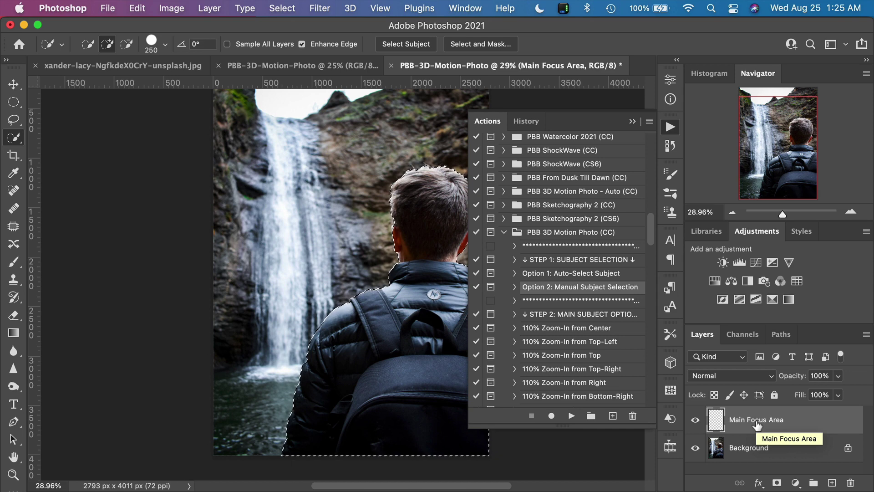
key(shift+BackSpace)
click(510, 250)
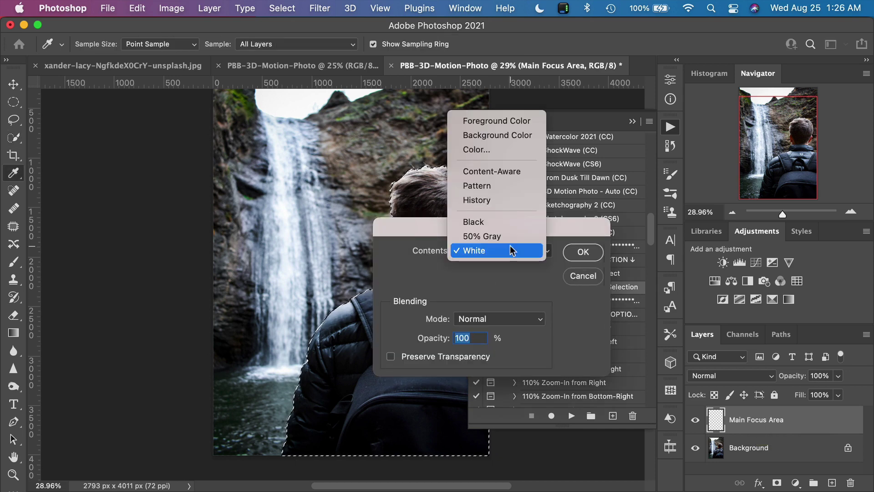
click(503, 122)
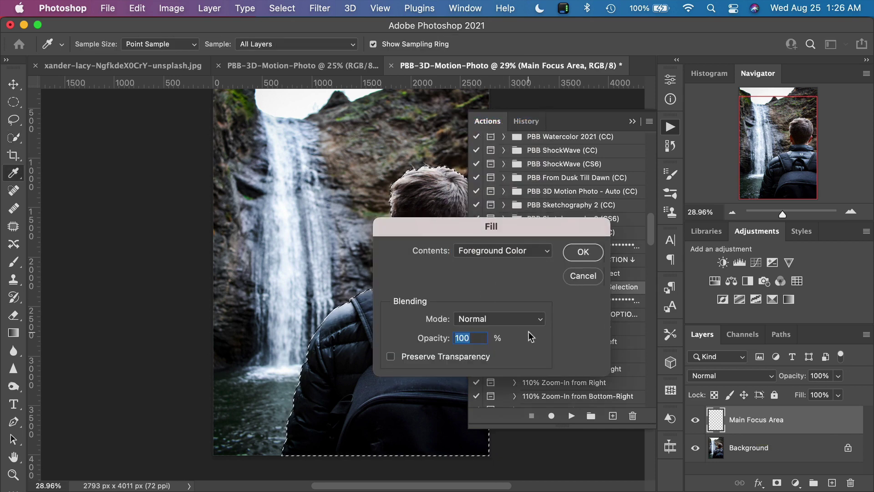
click(583, 252)
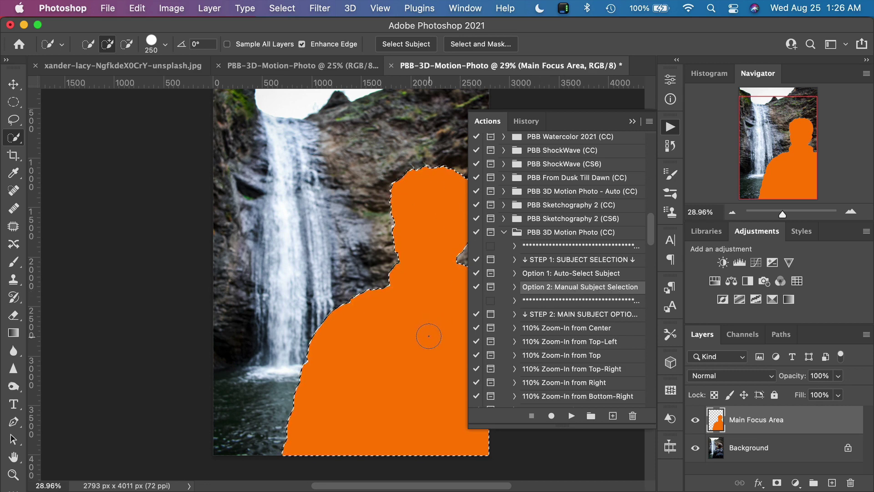
Step: Run the 115% Zoom-In from Top-Left action from STEP 2 and continue past its closing message
scroll(596, 337, down, 5)
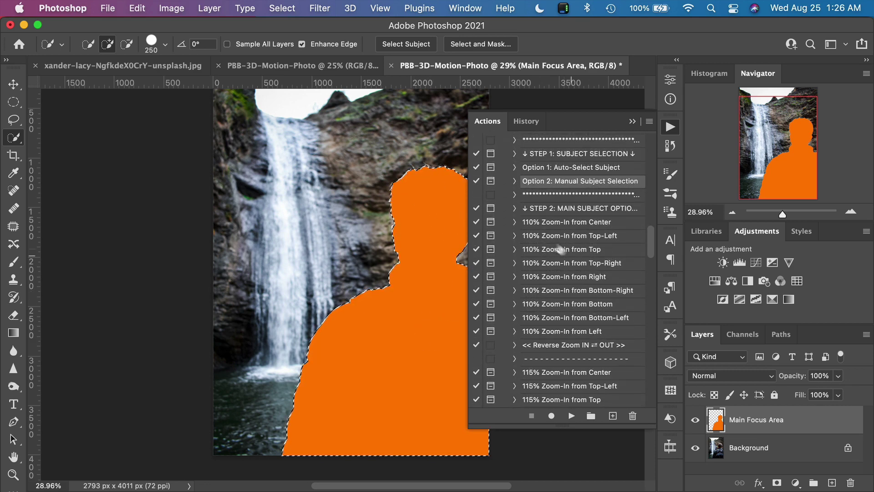
scroll(598, 370, down, 1)
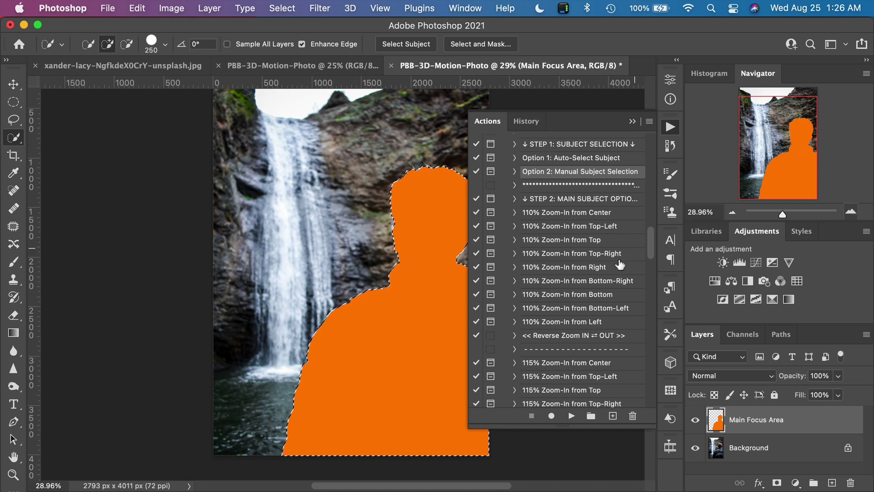
scroll(620, 264, down, 3)
scroll(620, 264, down, 2)
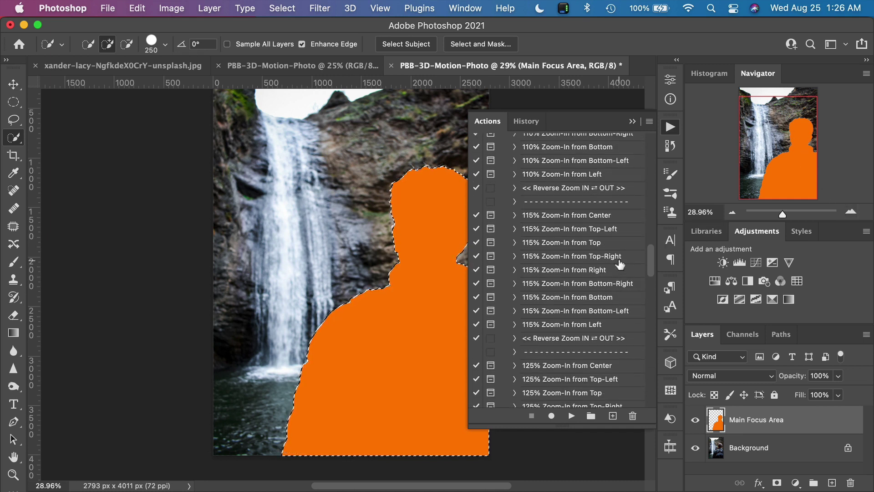
scroll(555, 280, down, 2)
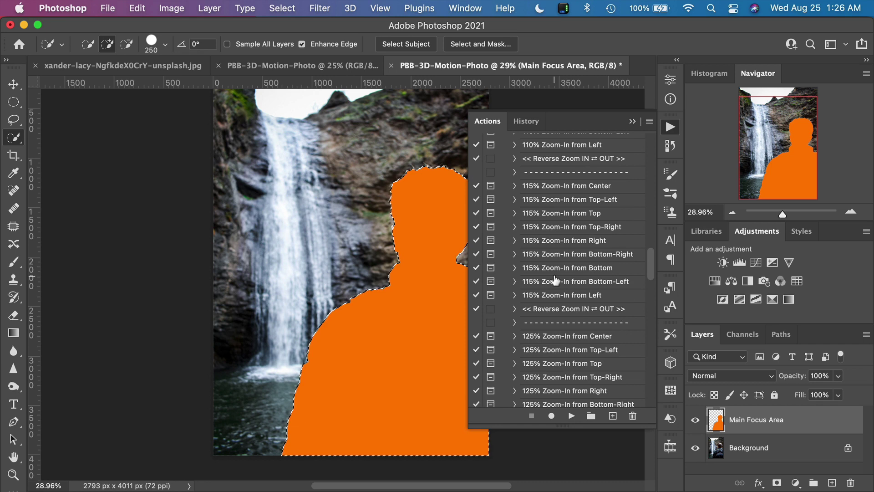
click(559, 204)
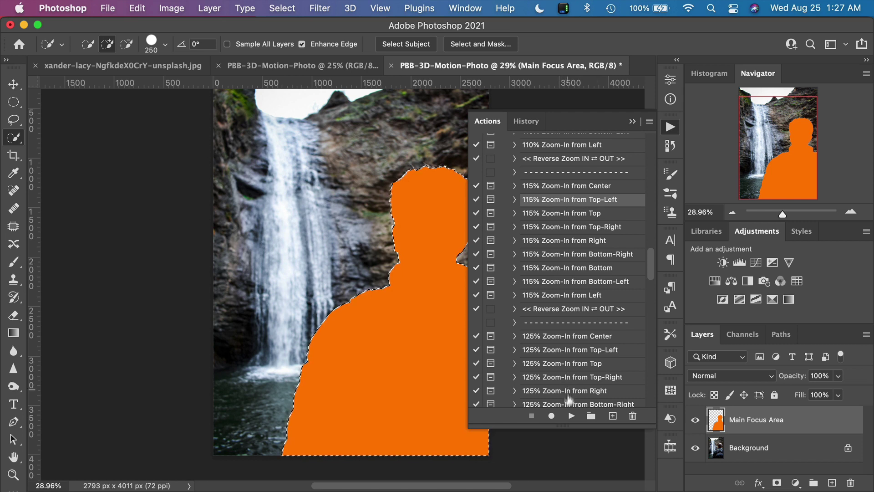
click(571, 416)
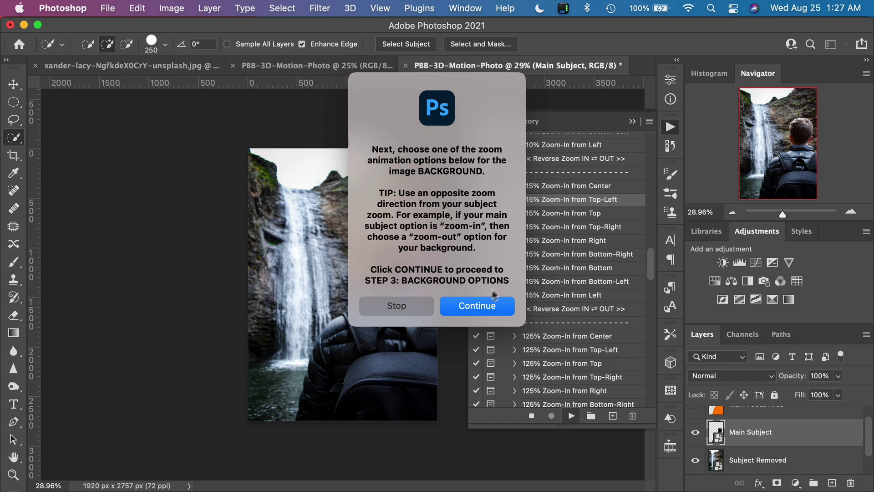
click(478, 306)
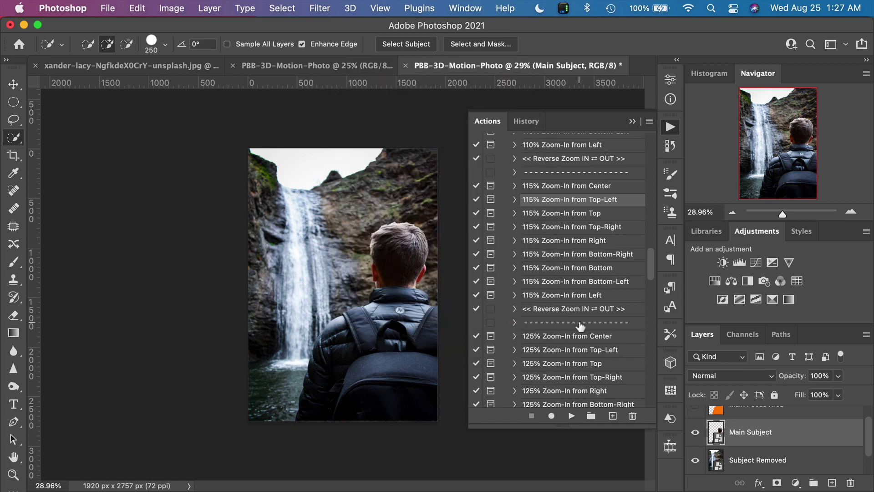
Step: Look through the STEP 3 background zoom options and run the 110% Zoom-Out from Bottom-Right action
scroll(581, 325, down, 5)
scroll(581, 325, down, 10)
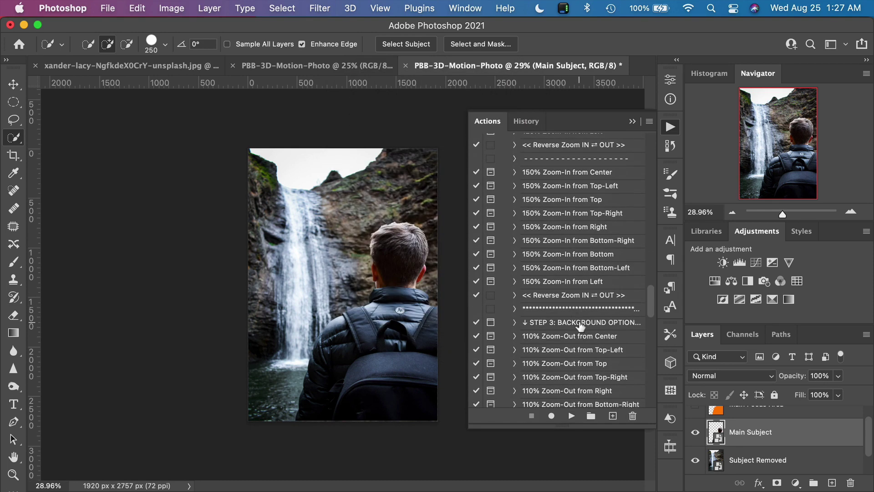
scroll(573, 282, down, 8)
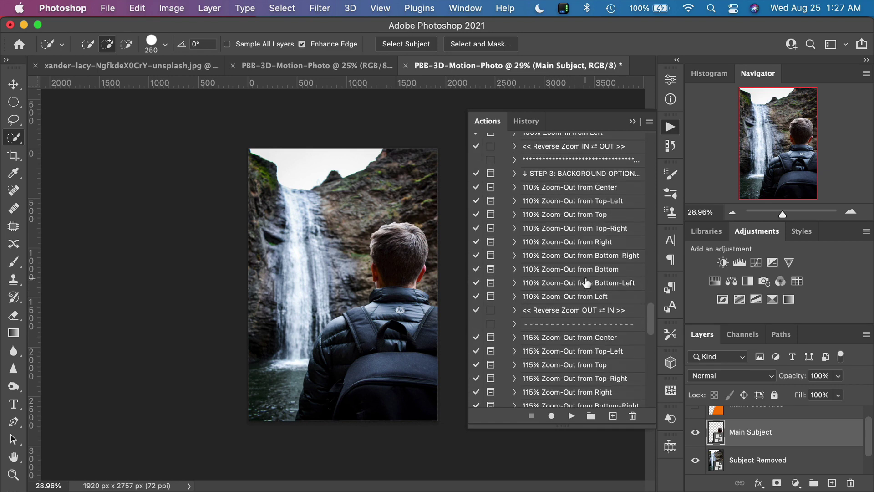
scroll(552, 300, down, 4)
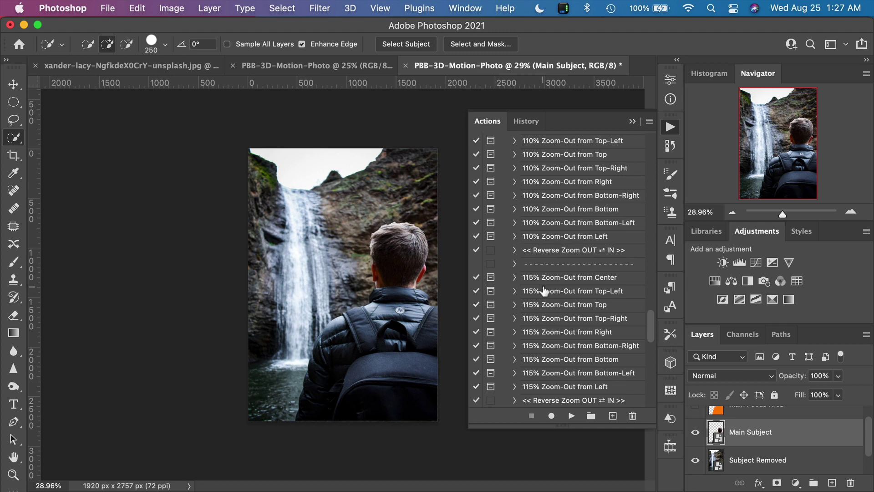
scroll(547, 294, down, 8)
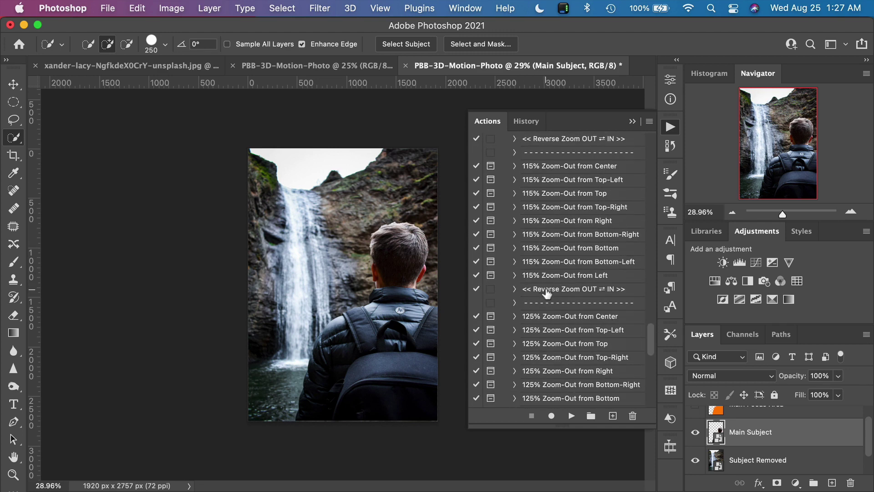
scroll(547, 335, down, 7)
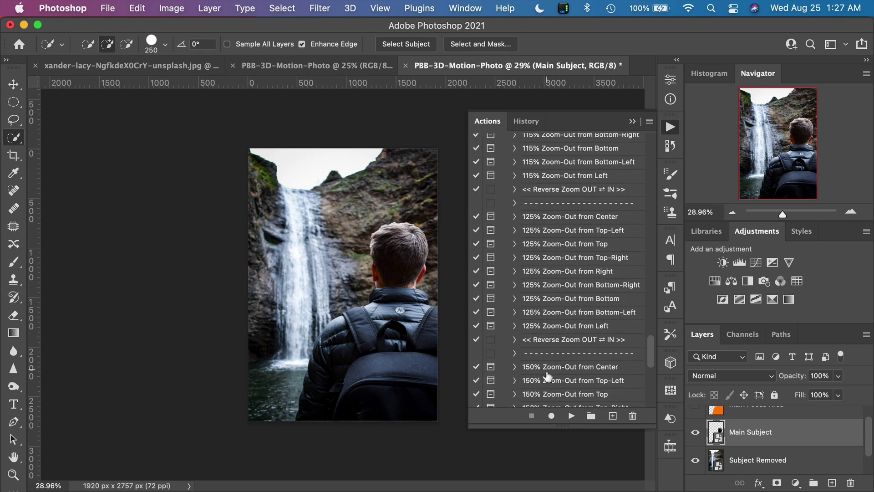
scroll(548, 376, up, 10)
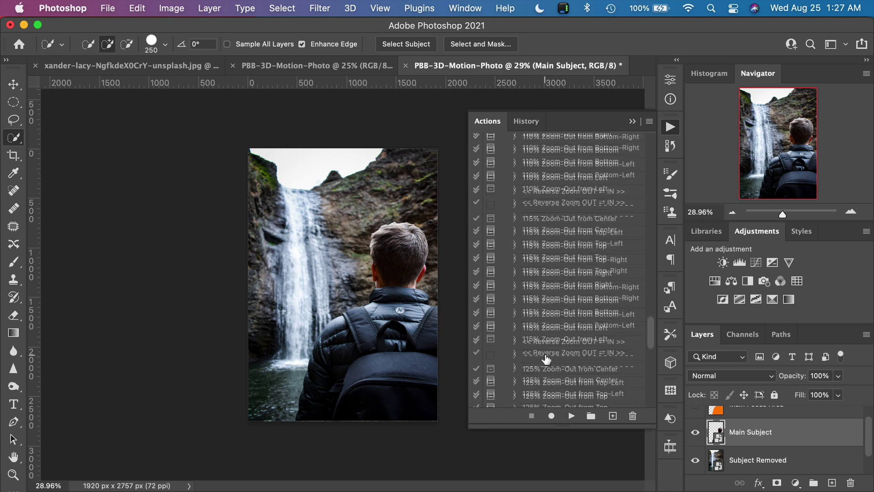
scroll(546, 359, up, 3)
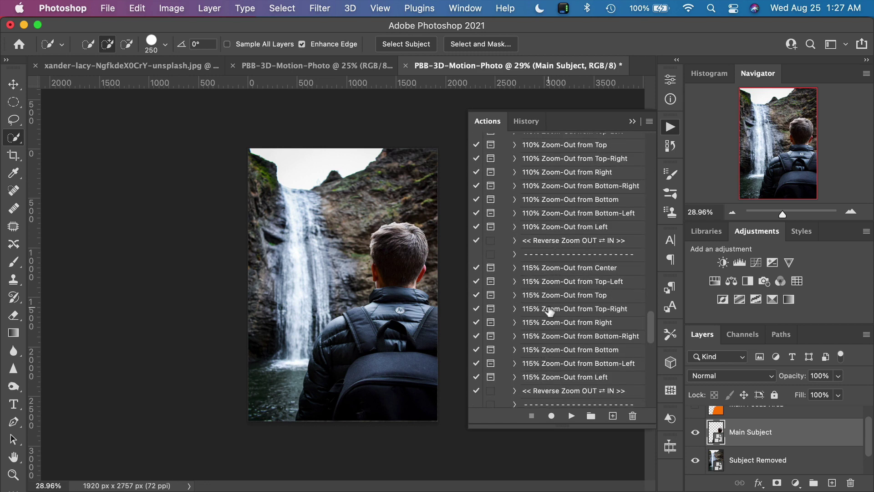
scroll(550, 311, up, 5)
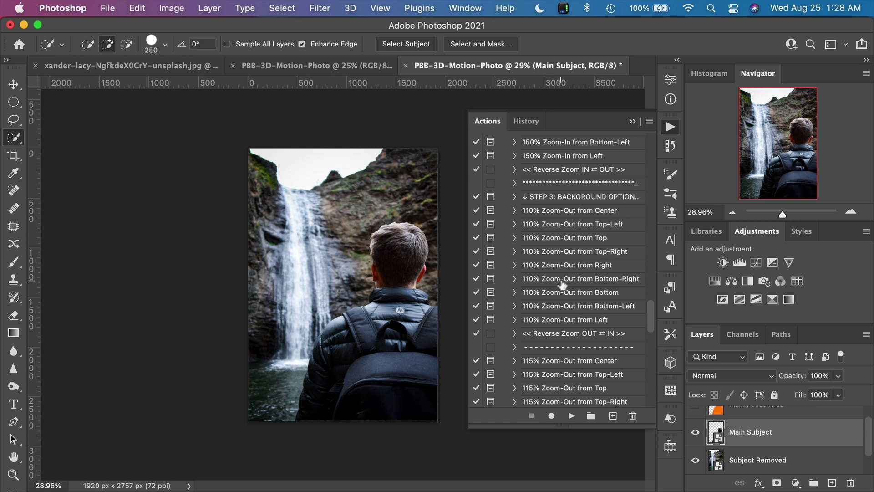
click(602, 283)
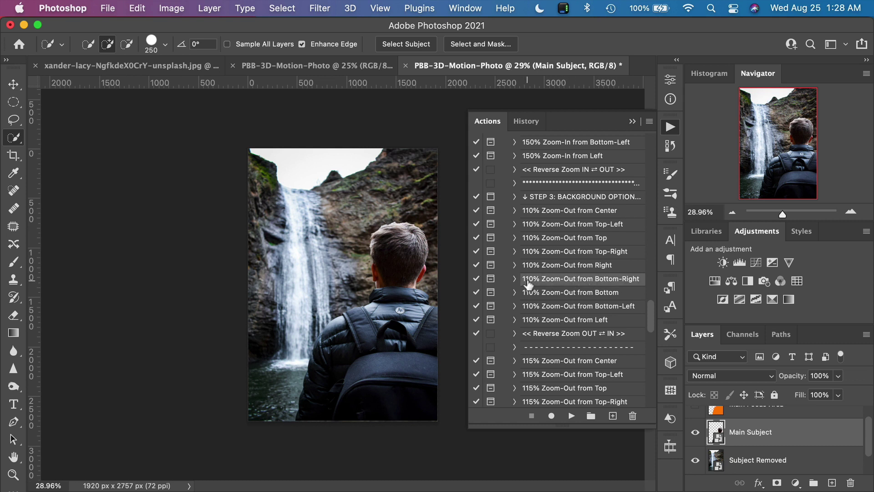
click(571, 417)
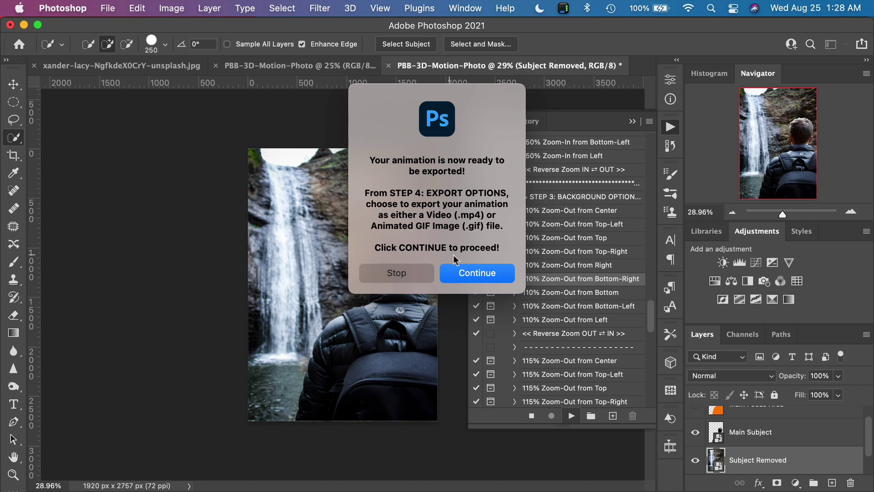
Step: Continue past the action's closing message and locate the STEP 4 export options in the action list
click(464, 271)
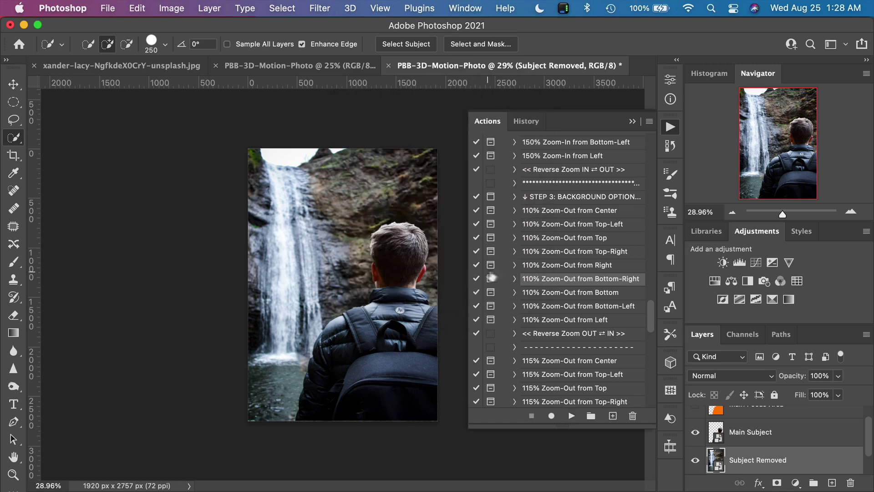
scroll(559, 337, down, 1)
scroll(559, 337, down, 15)
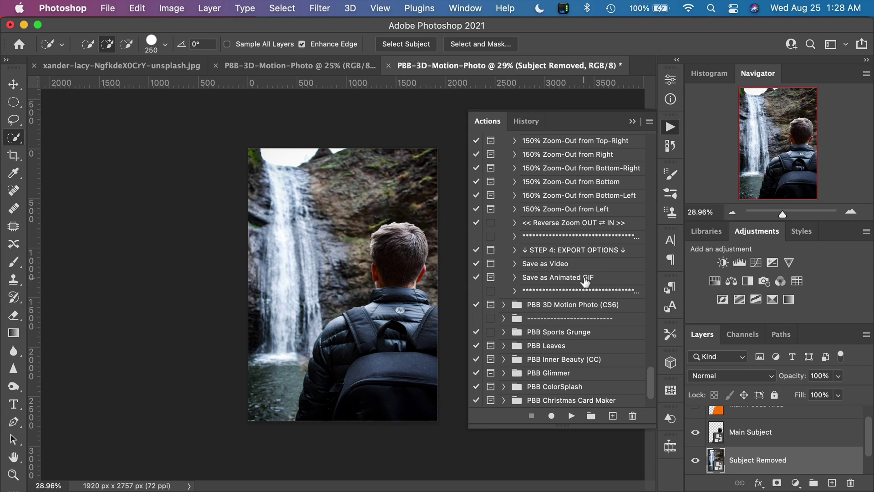
Step: Show the Timeline and reposition it lower so it uncovers the photo, with the playhead at the start
click(471, 7)
scroll(516, 319, down, 3)
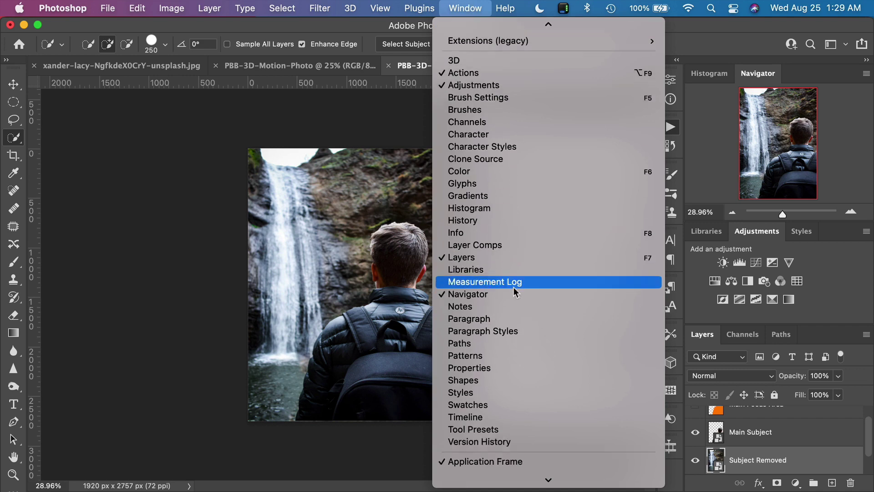
click(475, 386)
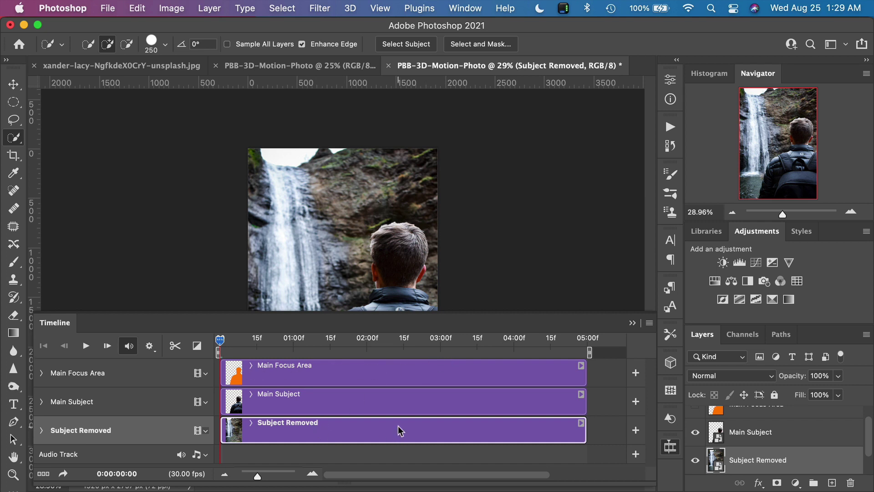
scroll(445, 260, down, 2)
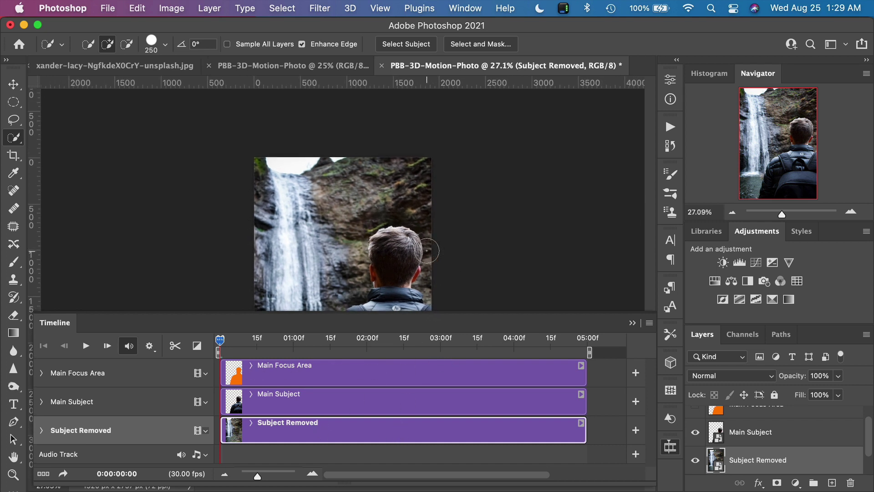
scroll(404, 279, down, 2)
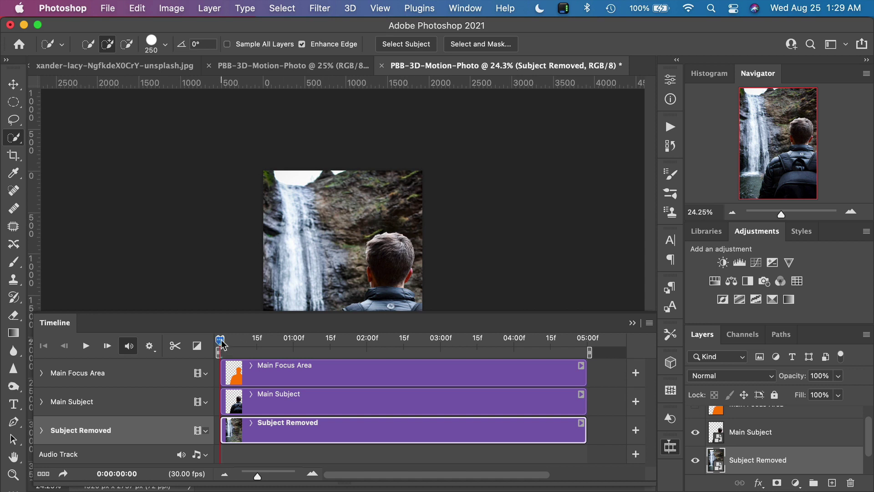
mouse_move(222, 345)
mouse_down()
mouse_move(241, 344)
mouse_move(218, 345)
mouse_up()
drag(479, 321, 478, 407)
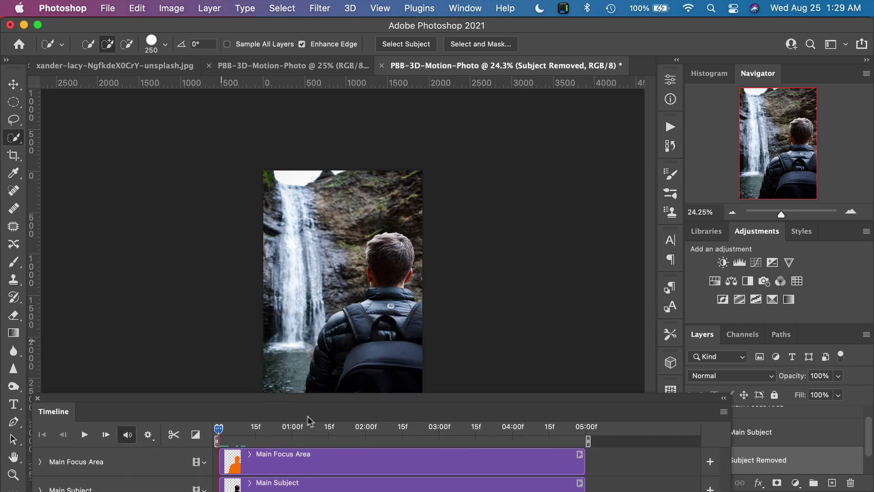
Step: Scrub through the timeline to preview the zoom animation and return the playhead to the start
drag(220, 433, 298, 435)
drag(246, 426, 395, 427)
drag(448, 434, 215, 440)
Step: Run the Reverse Zoom OUT ⇄ IN action from the STEP 3 background options on the Subject Removed layer
click(671, 128)
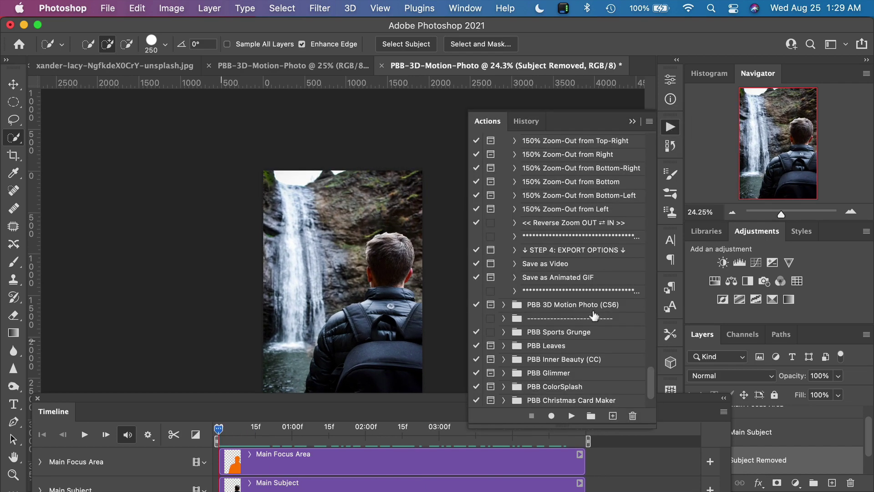
scroll(595, 315, up, 2)
scroll(594, 315, up, 10)
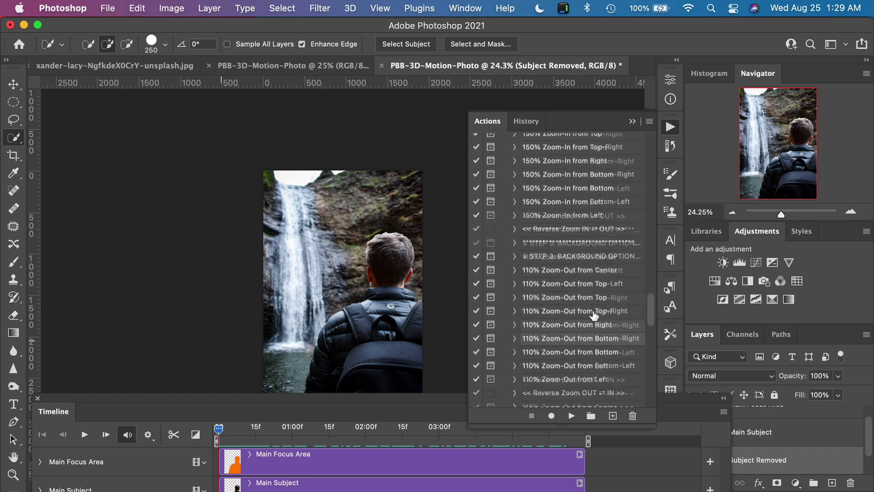
scroll(594, 316, down, 1)
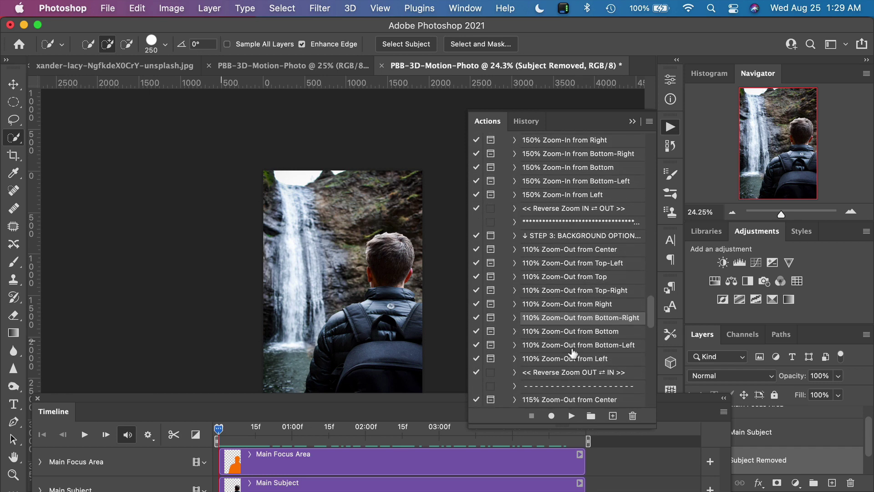
click(597, 374)
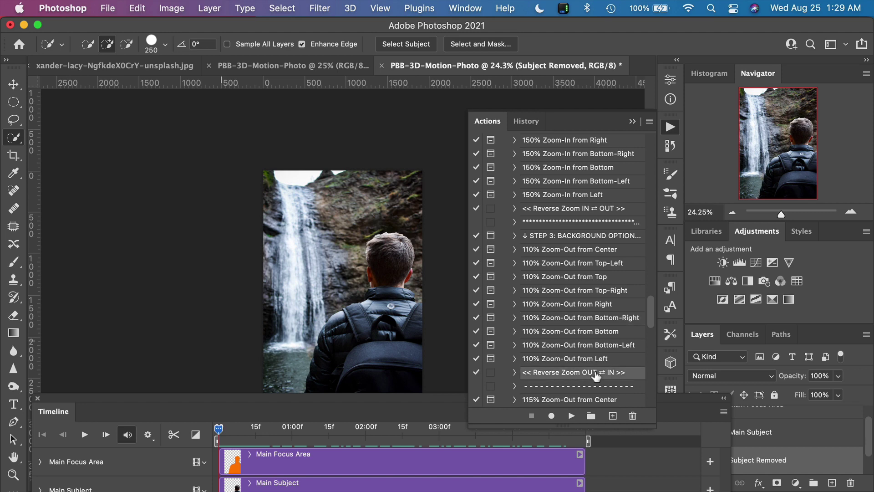
click(572, 417)
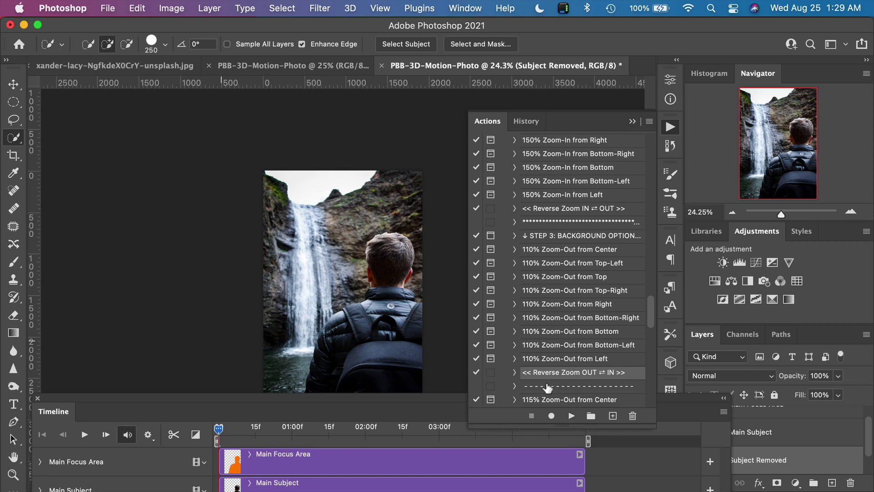
click(633, 121)
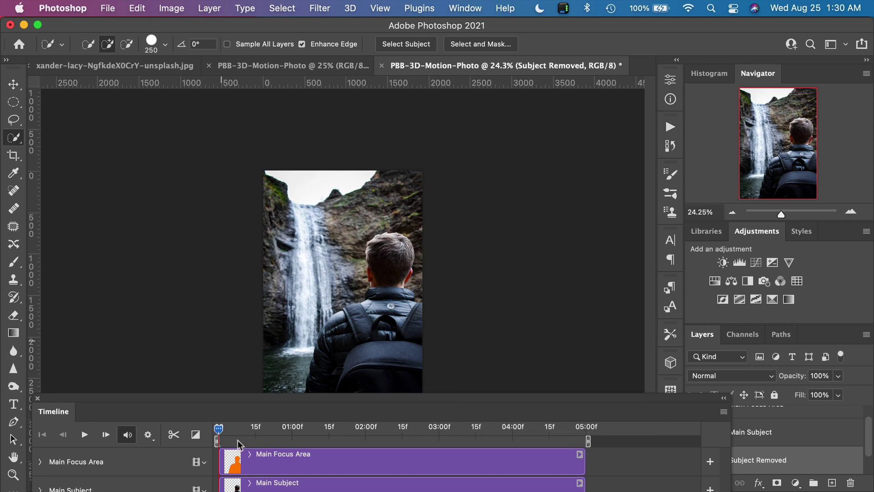
Step: Preview the reversed background zoom along the timeline and bring the playhead back to the first frame
key(space)
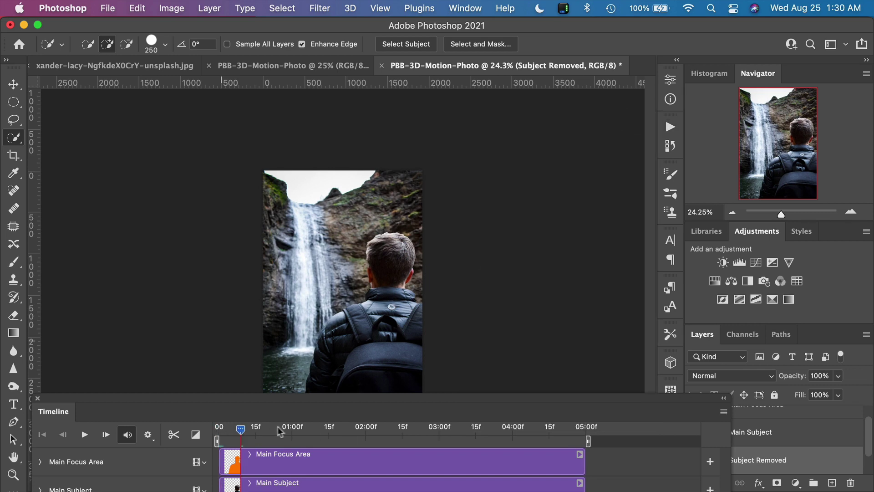
drag(459, 429, 264, 429)
drag(319, 413, 217, 426)
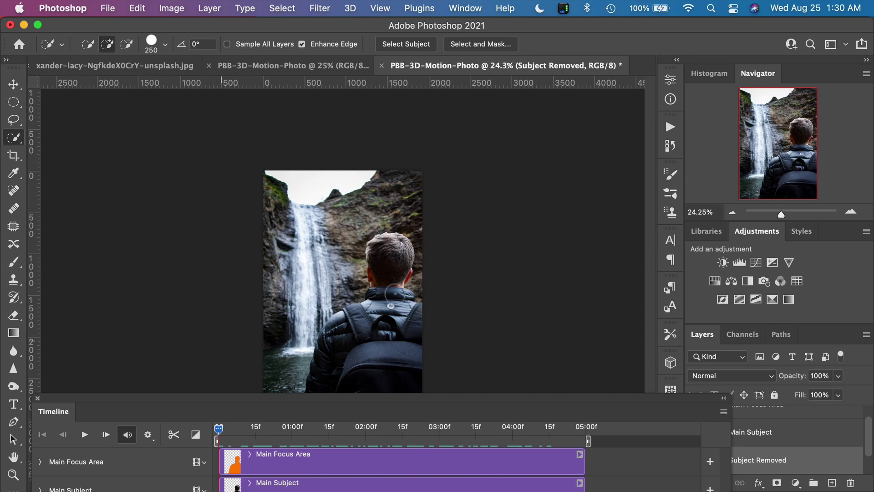
Step: Run the Save as Video action from the STEP 4 export options to bring up the video render settings
click(669, 129)
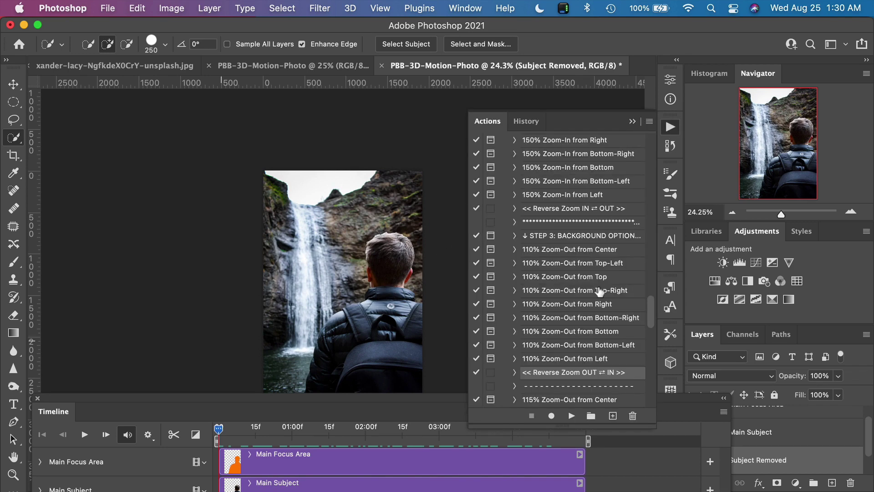
scroll(599, 291, down, 10)
scroll(599, 292, down, 10)
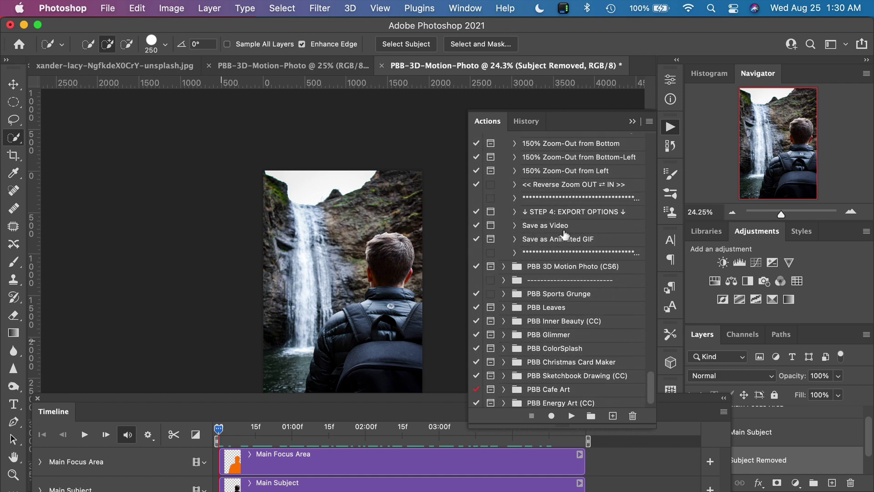
click(526, 230)
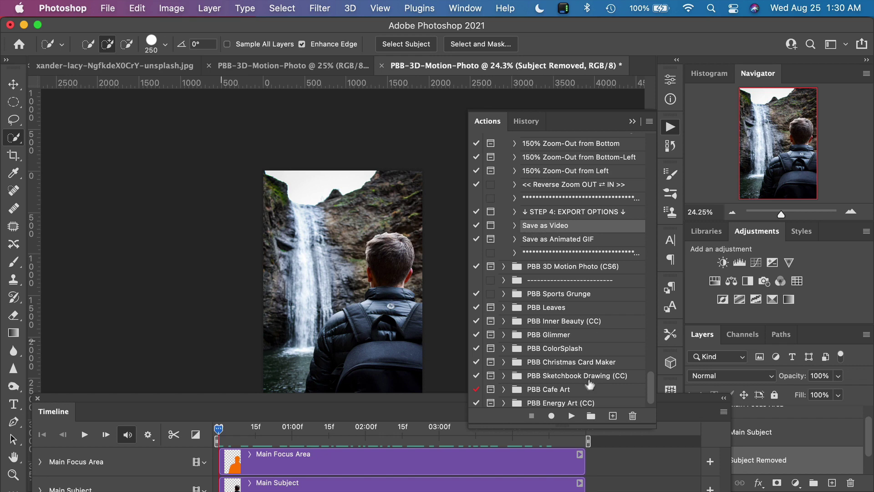
click(570, 416)
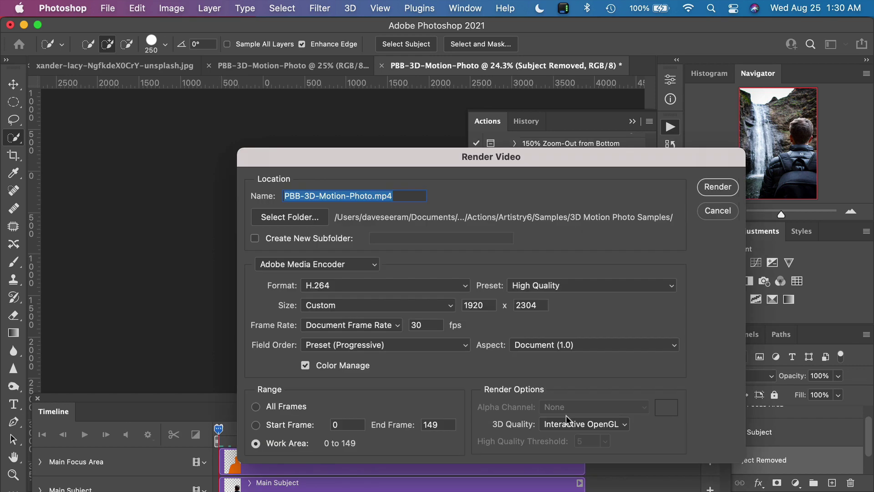
Step: Review the H.264 render presets, choose High Quality, check the settings against the photo, and cancel the render
drag(548, 160, 547, 91)
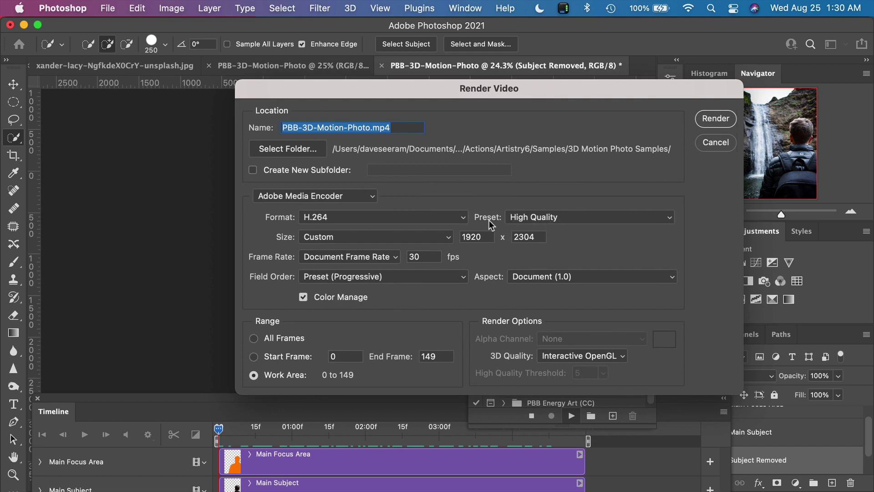
click(579, 220)
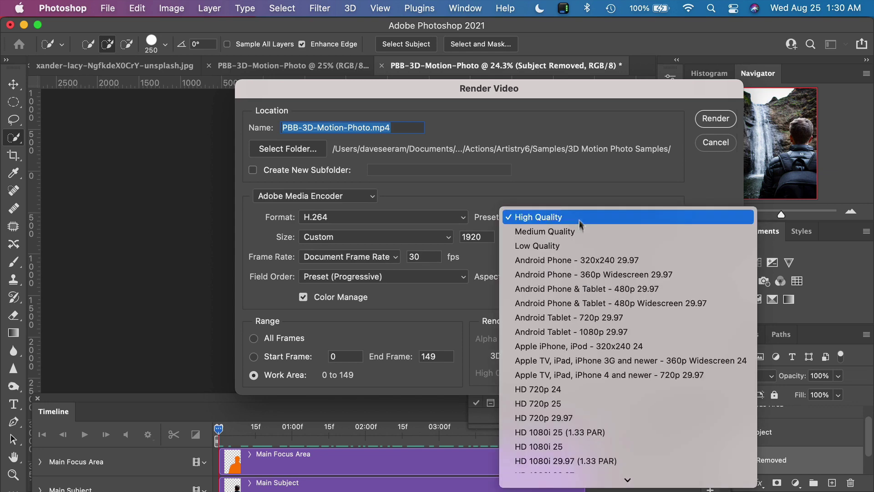
scroll(579, 309, down, 10)
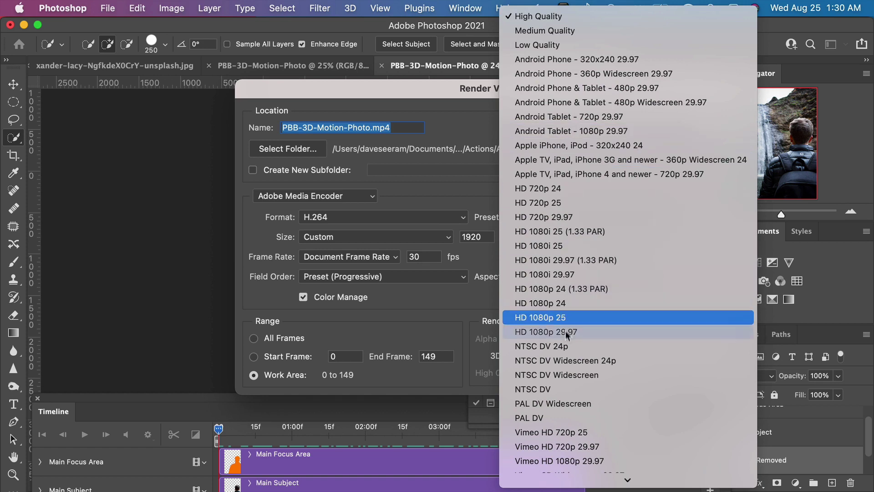
click(534, 15)
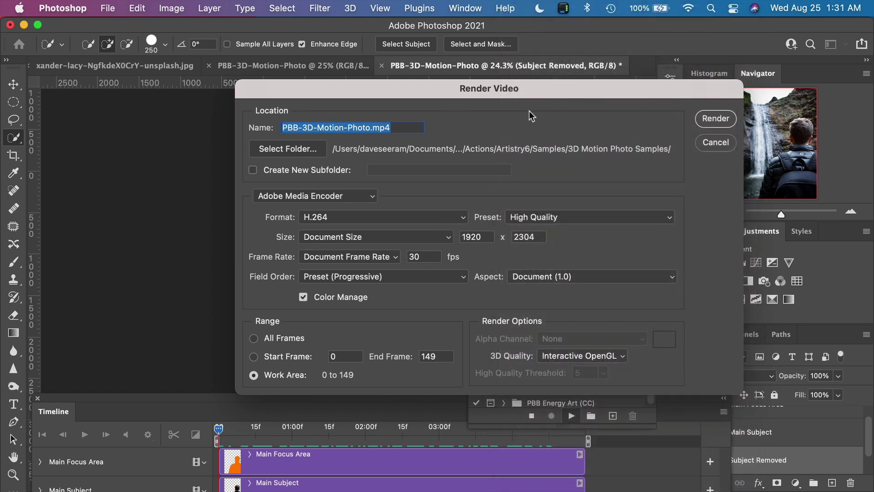
drag(523, 87, 698, 83)
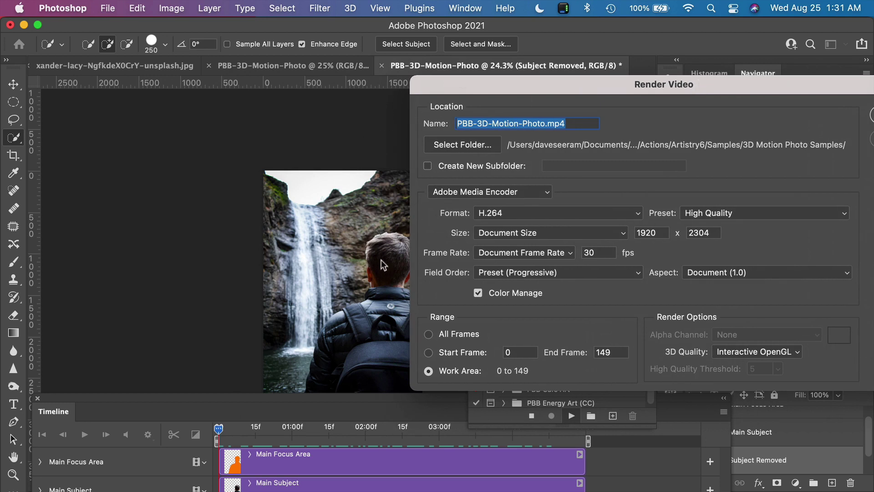
drag(673, 85, 491, 85)
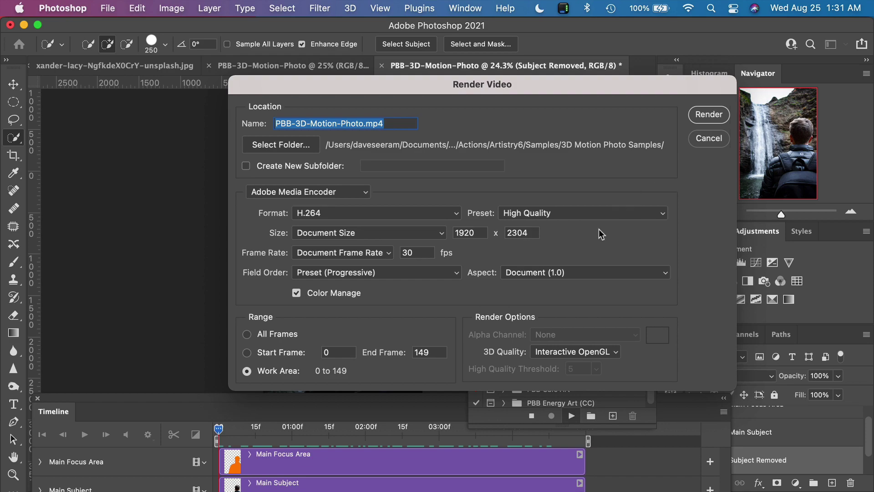
click(704, 141)
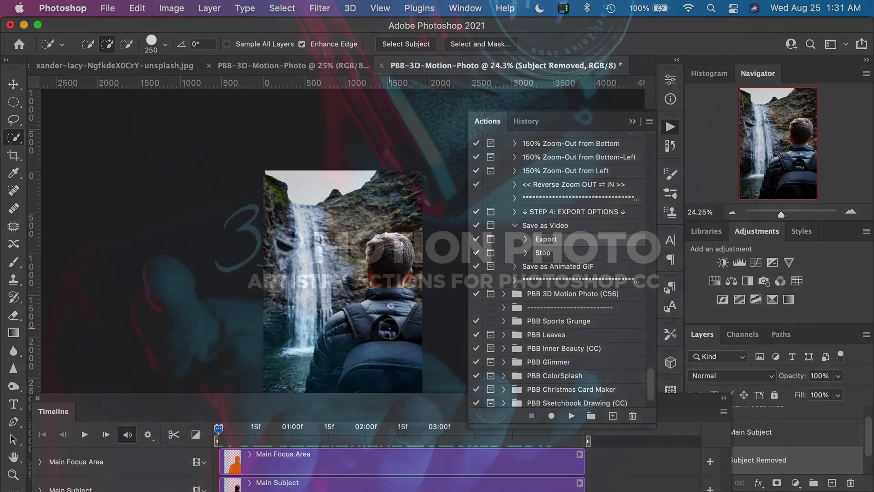